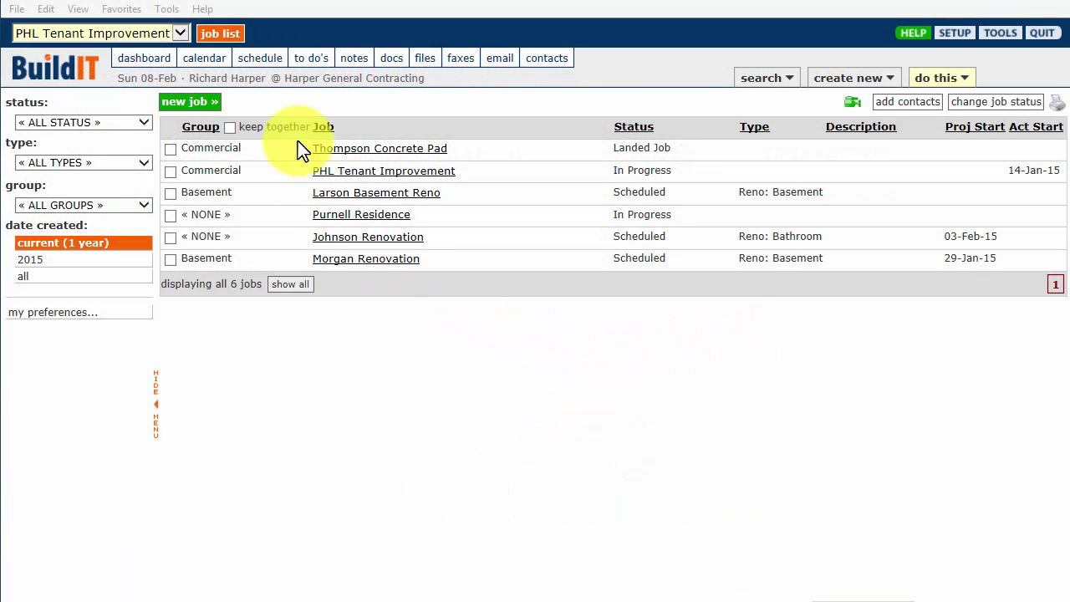
- Show the PHL Tenant Improvement job's Gantt schedule from the job list
click(260, 61)
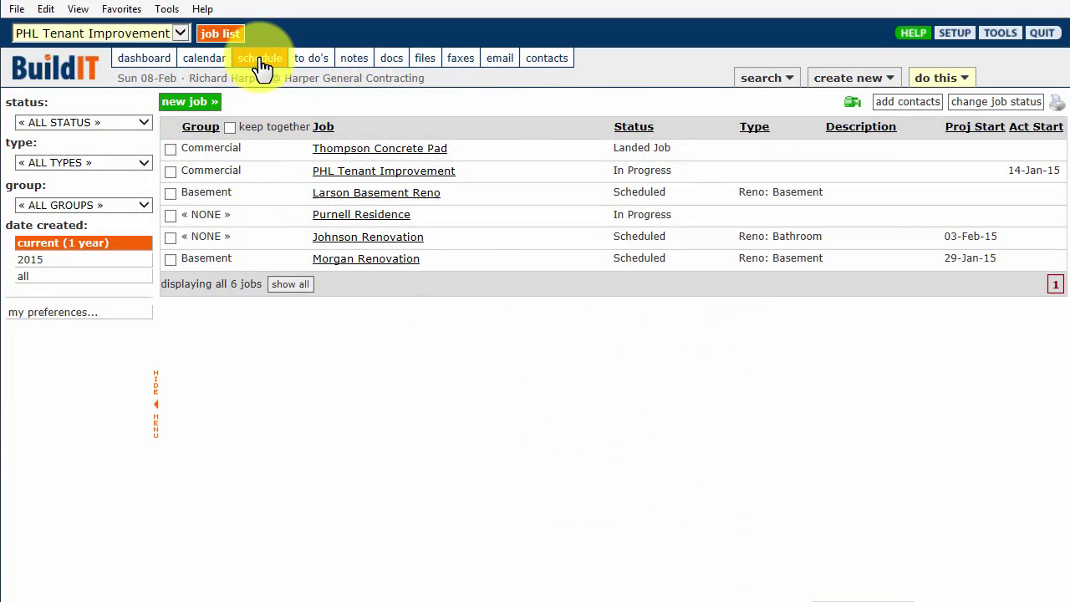
click(271, 103)
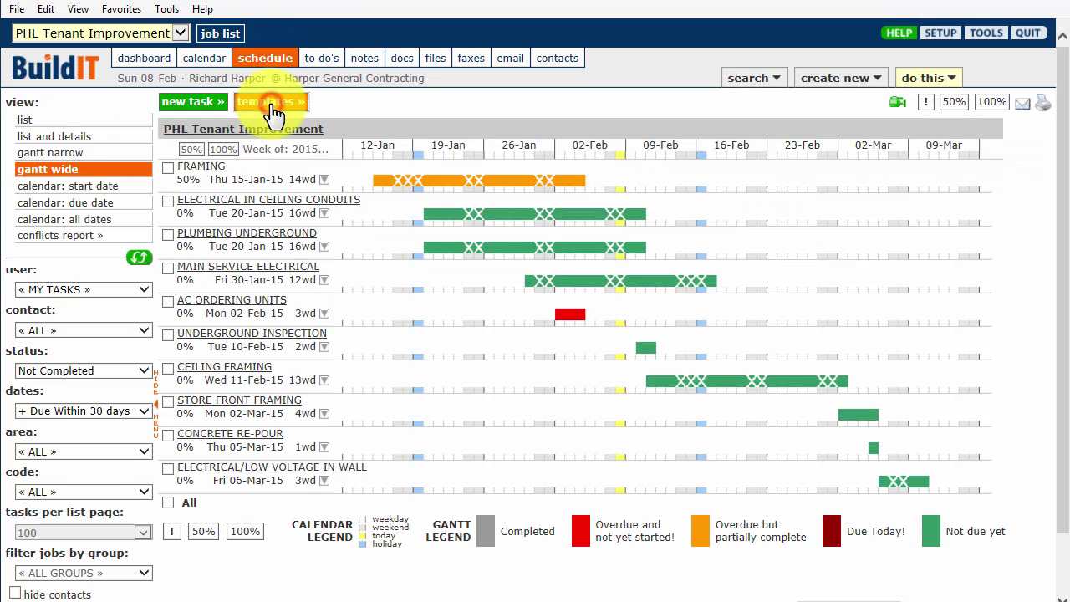
drag(272, 2, 329, 37)
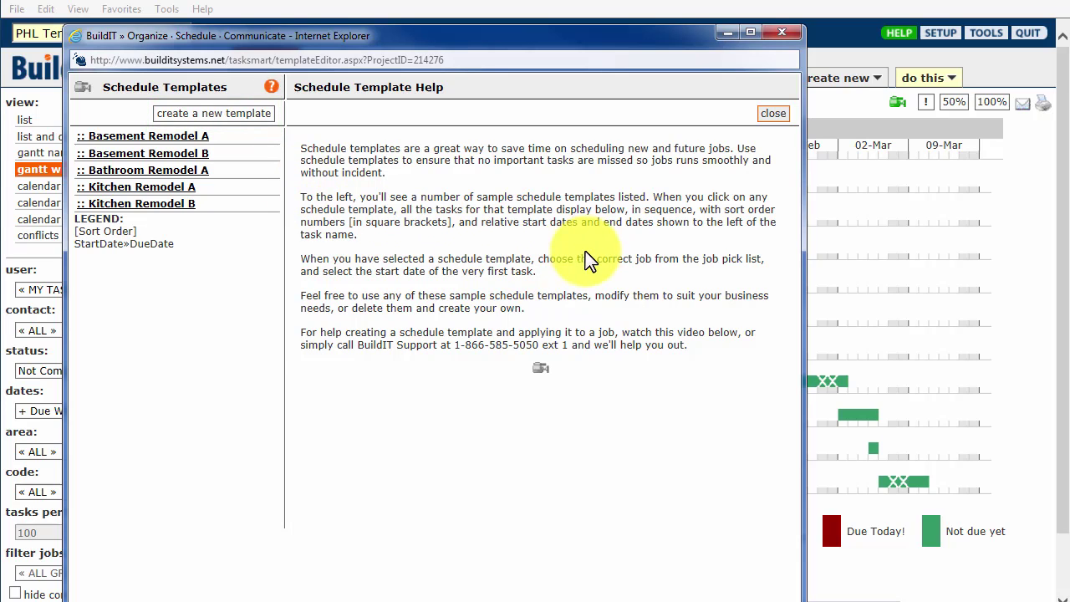
click(773, 114)
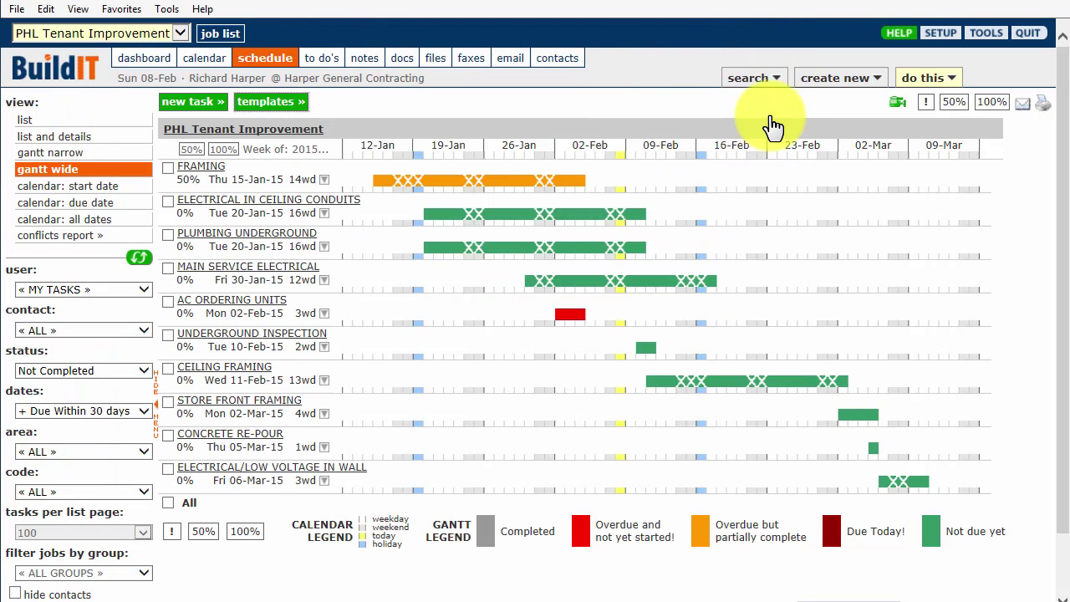
click(226, 38)
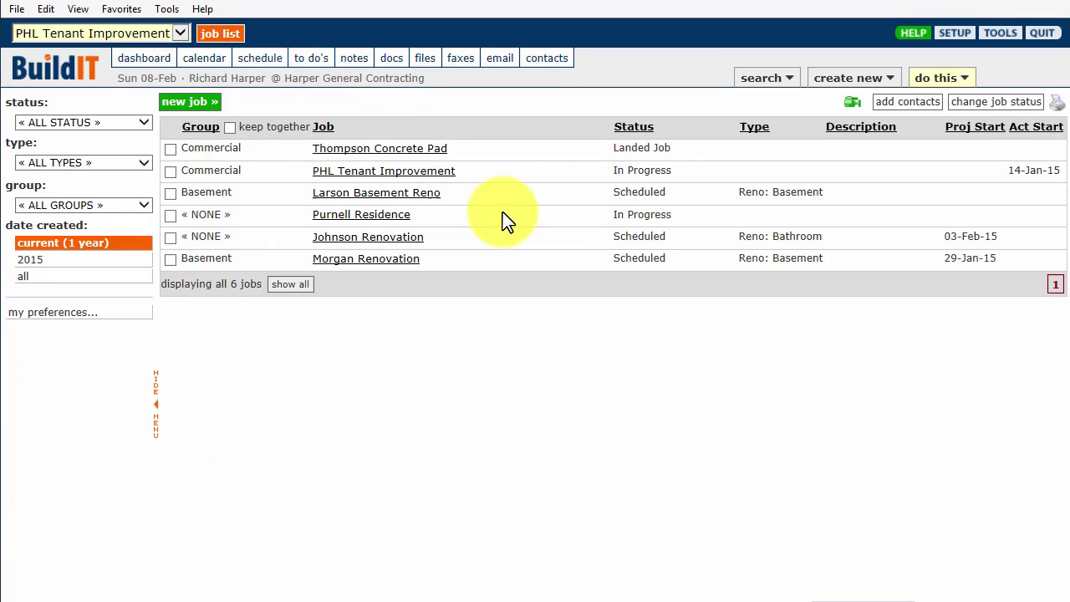
click(377, 178)
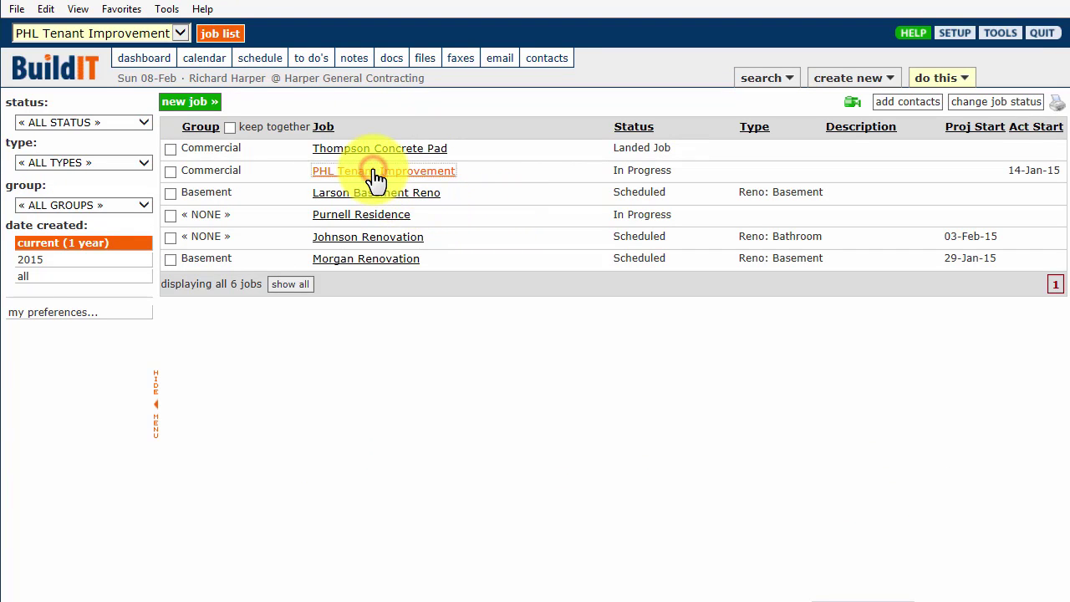
click(276, 60)
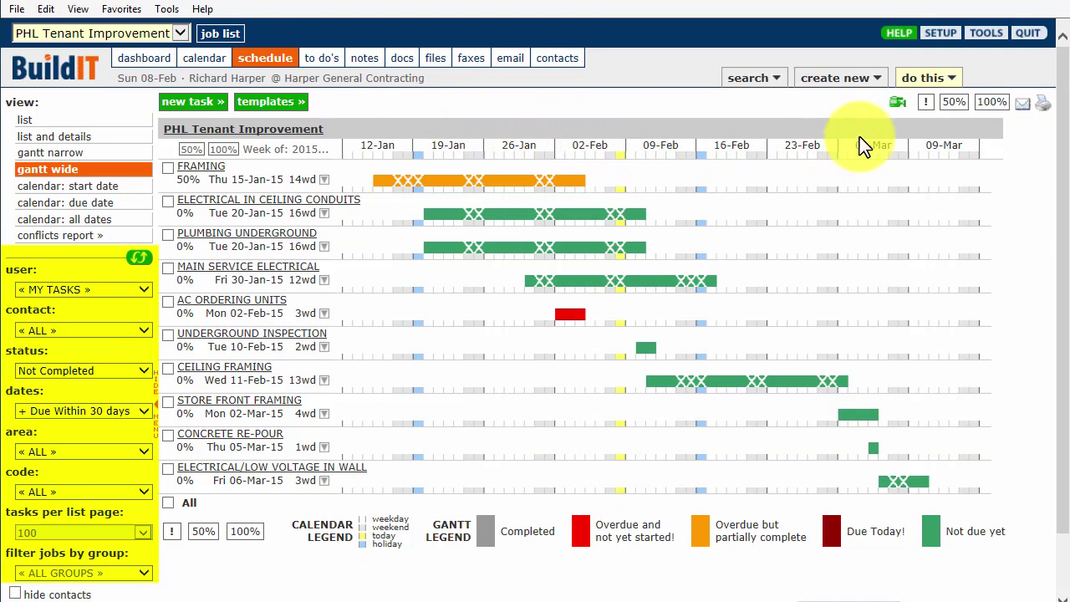
- Copy the job's 29 tasks into a new task template, NEW JOB TEMPLATE 11
click(960, 78)
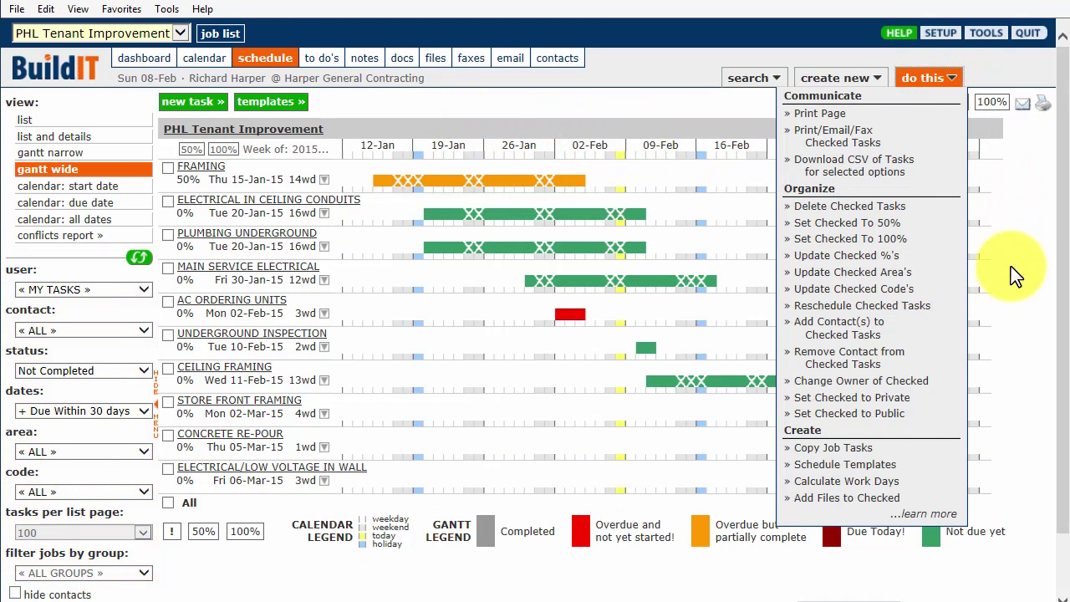
click(863, 448)
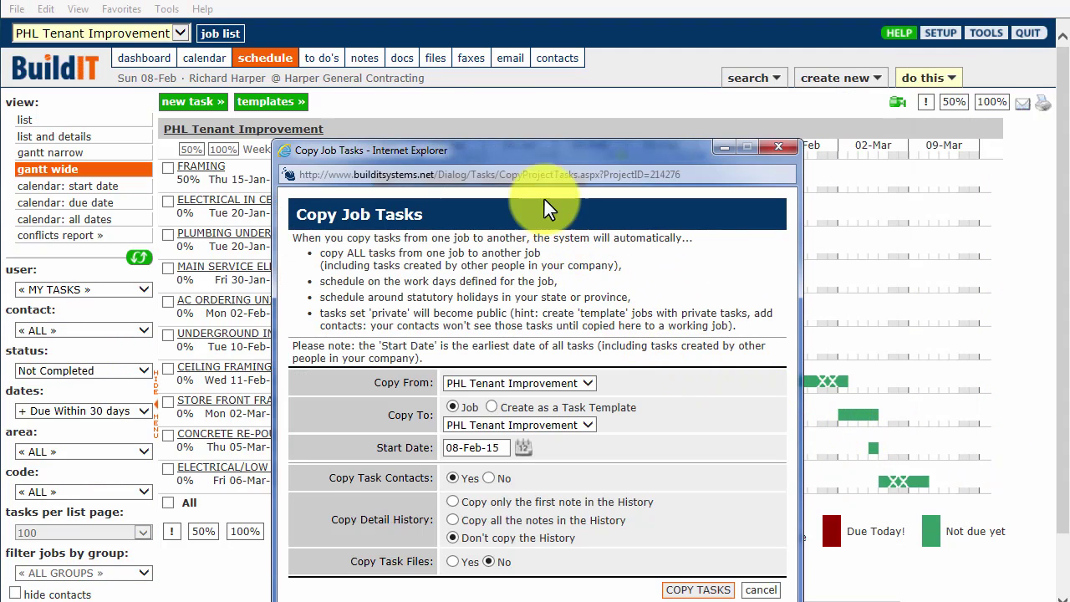
drag(530, 145, 500, 76)
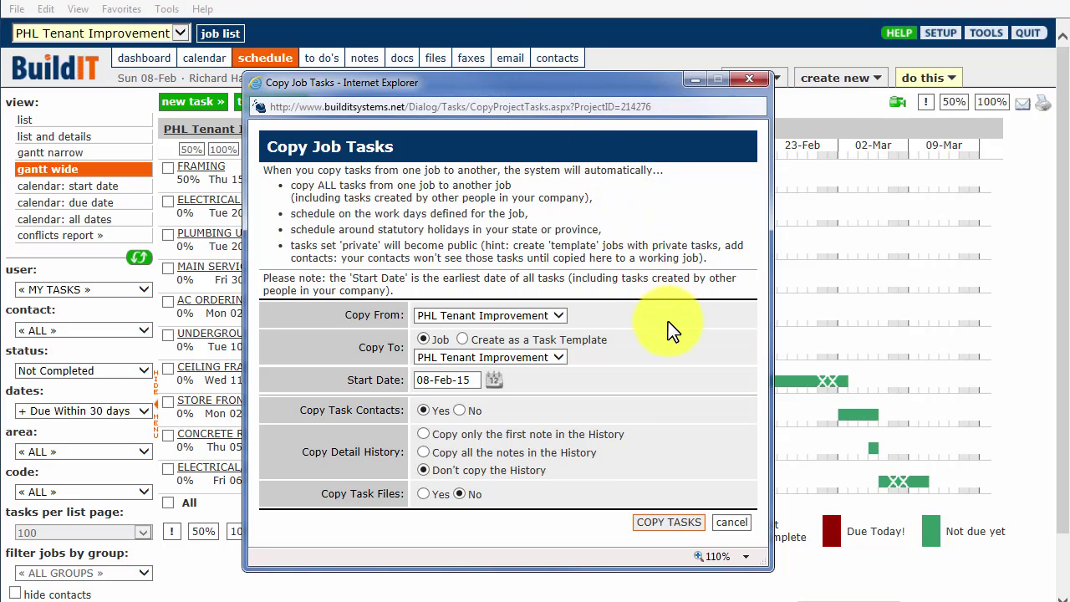
click(461, 339)
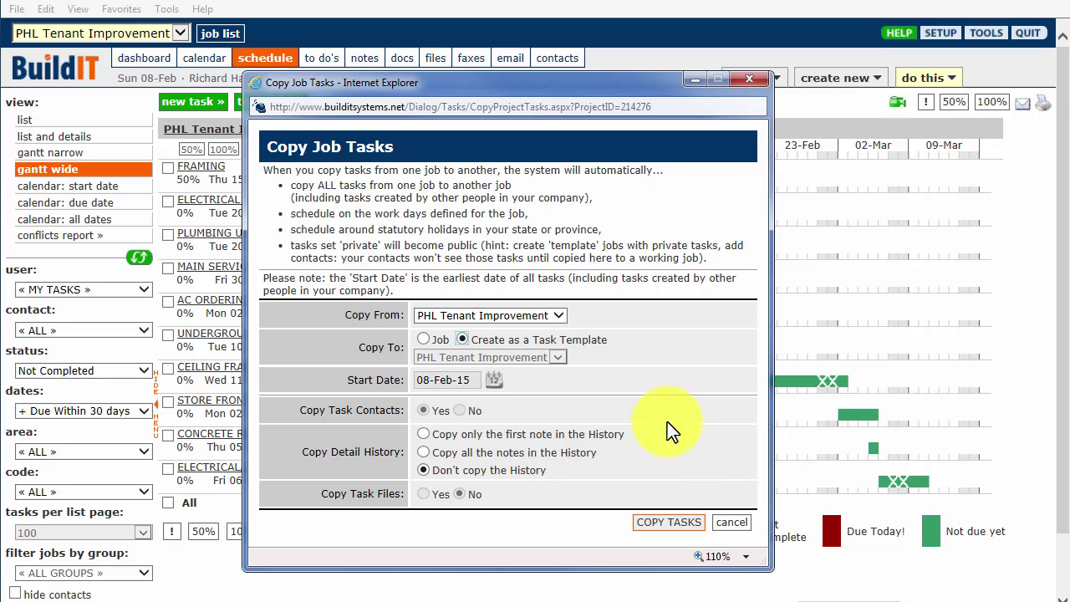
click(673, 523)
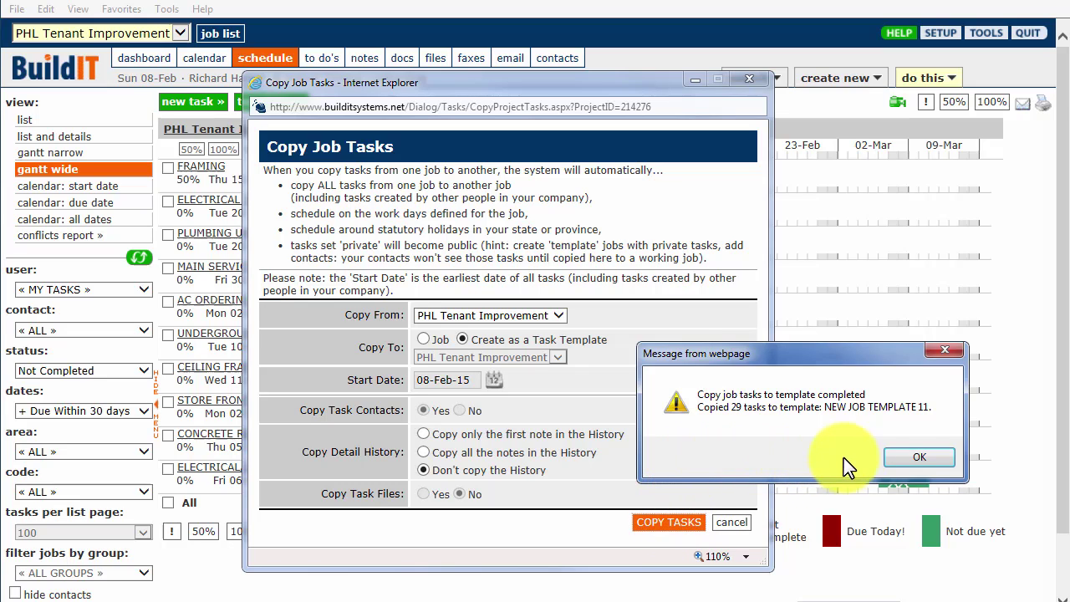
click(912, 464)
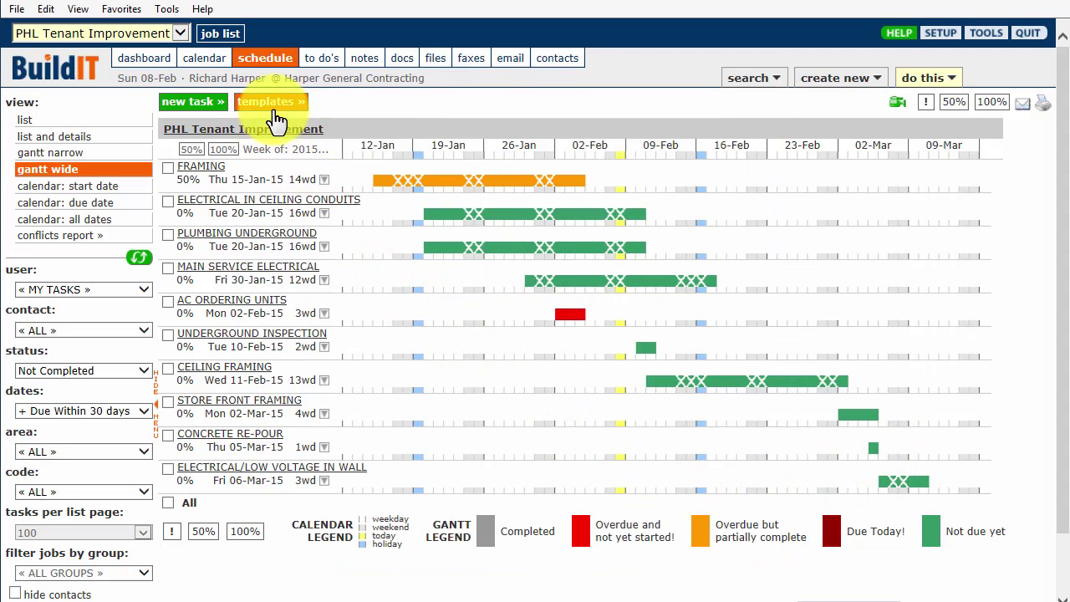
- Rename template NEW JOB TEMPLATE 11 to 'TI 64 DAY' and save it
click(272, 103)
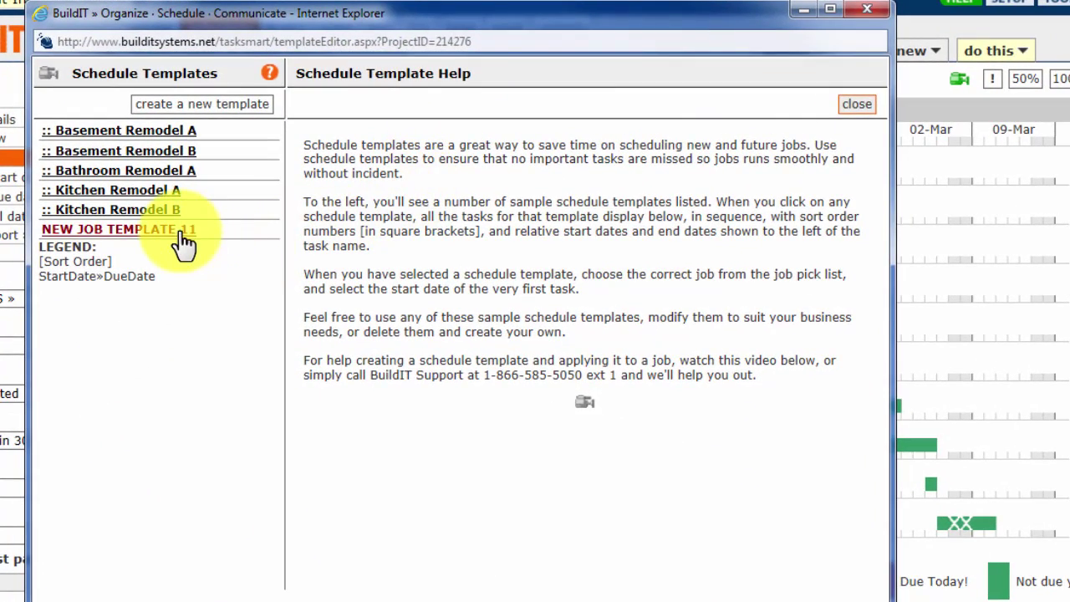
click(177, 231)
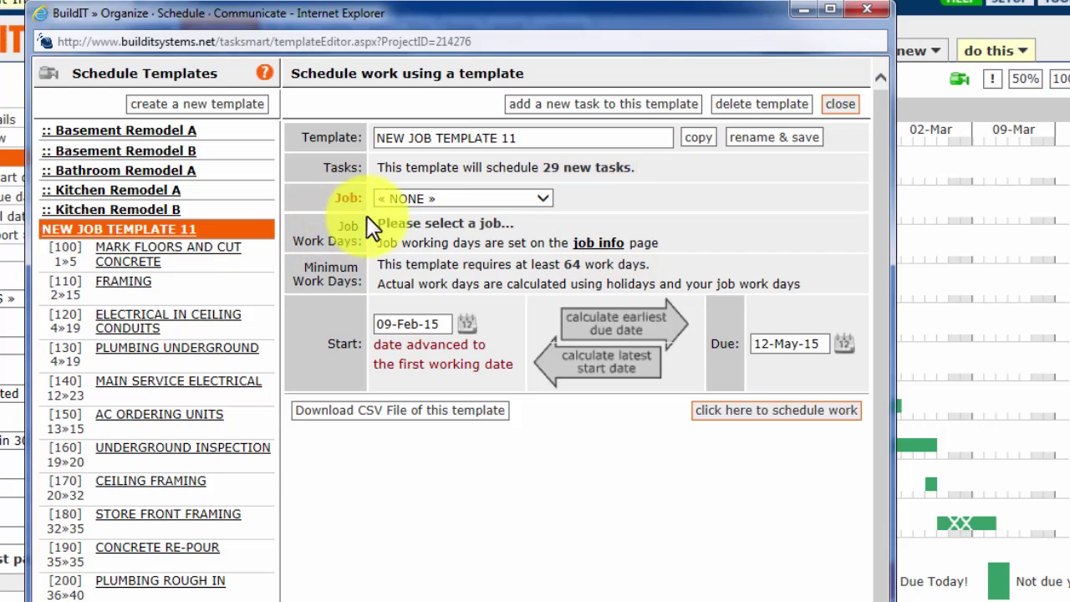
drag(516, 137, 366, 139)
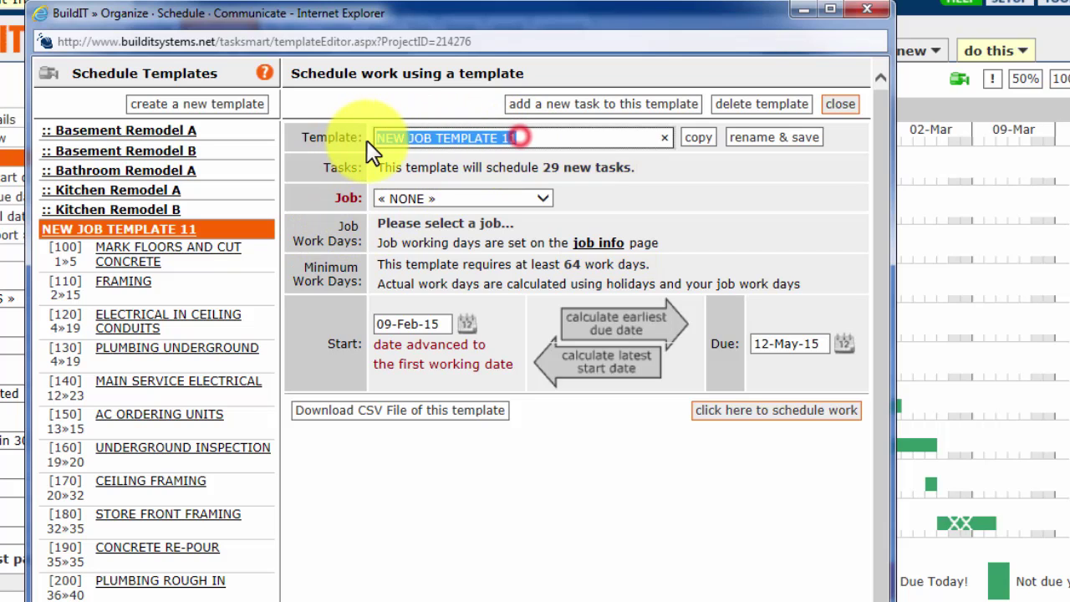
text(TI 64 DAY)
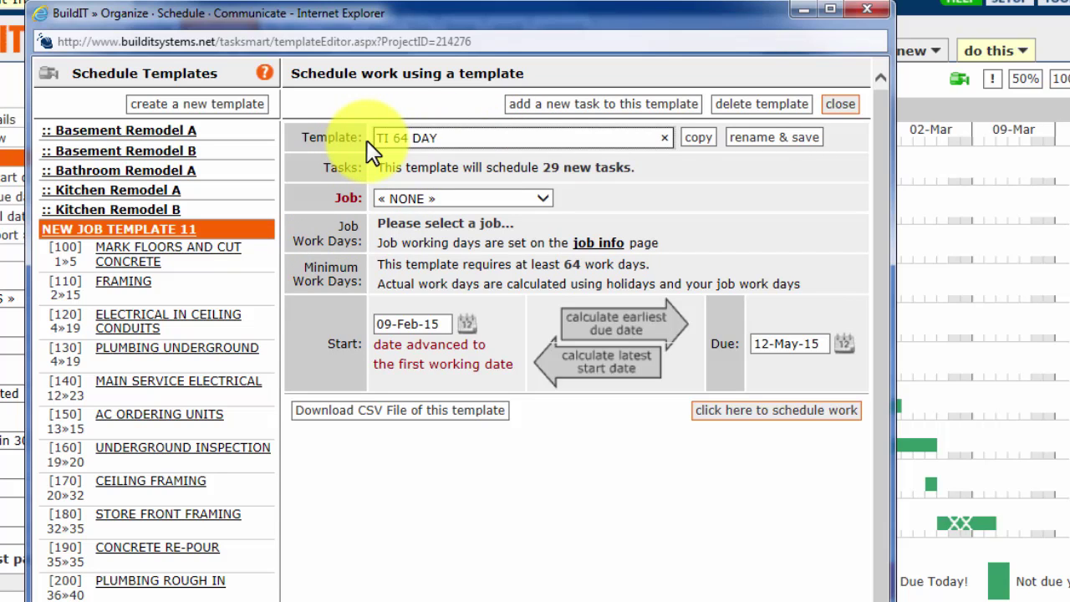
click(762, 143)
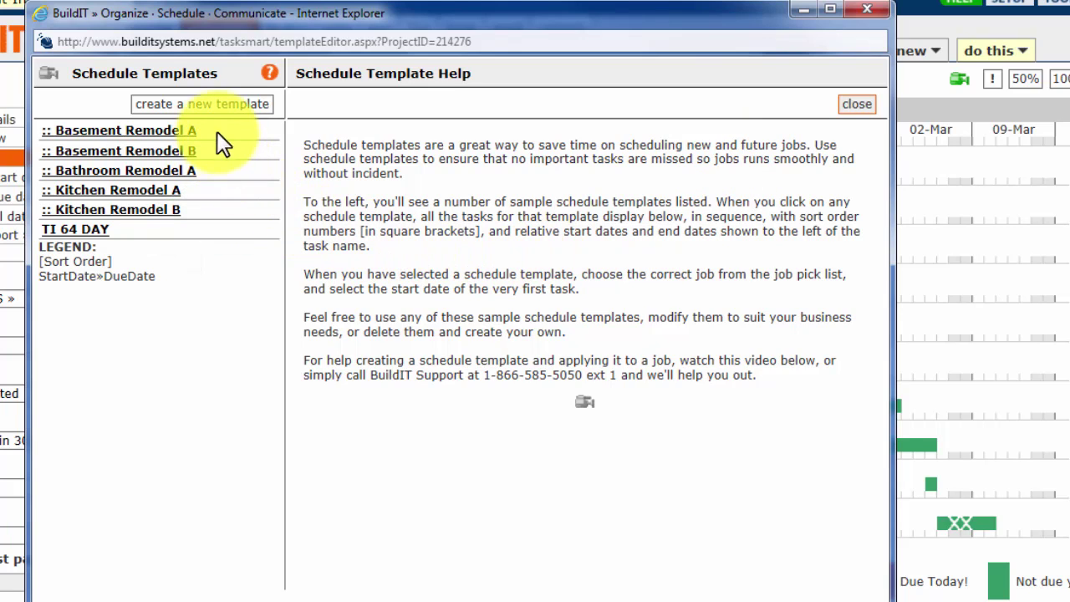
- Create a new template named 'Concrete Pad Pour'
click(214, 104)
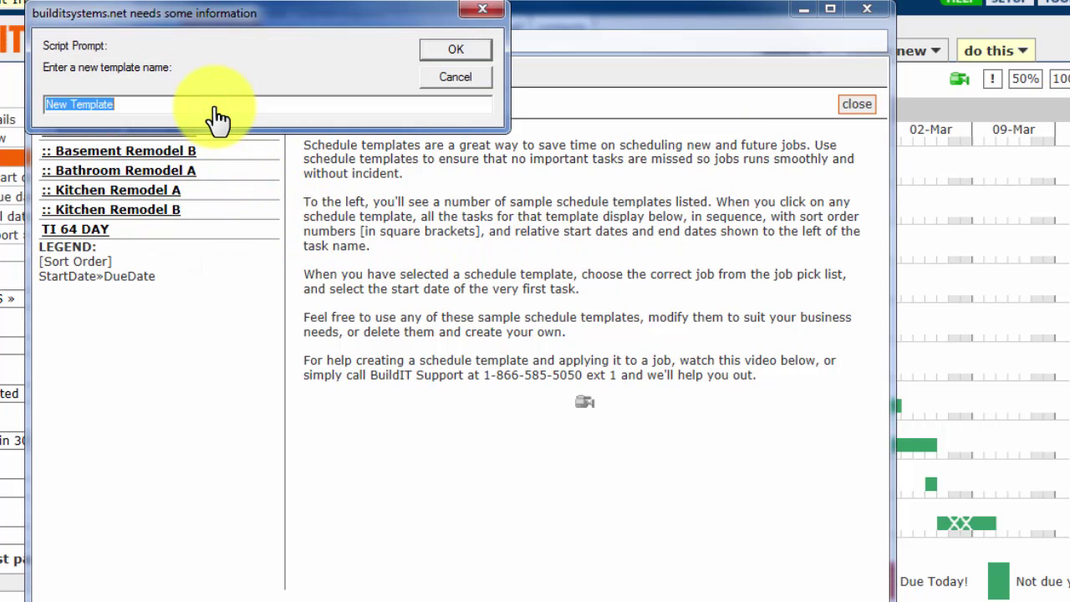
text(Co)
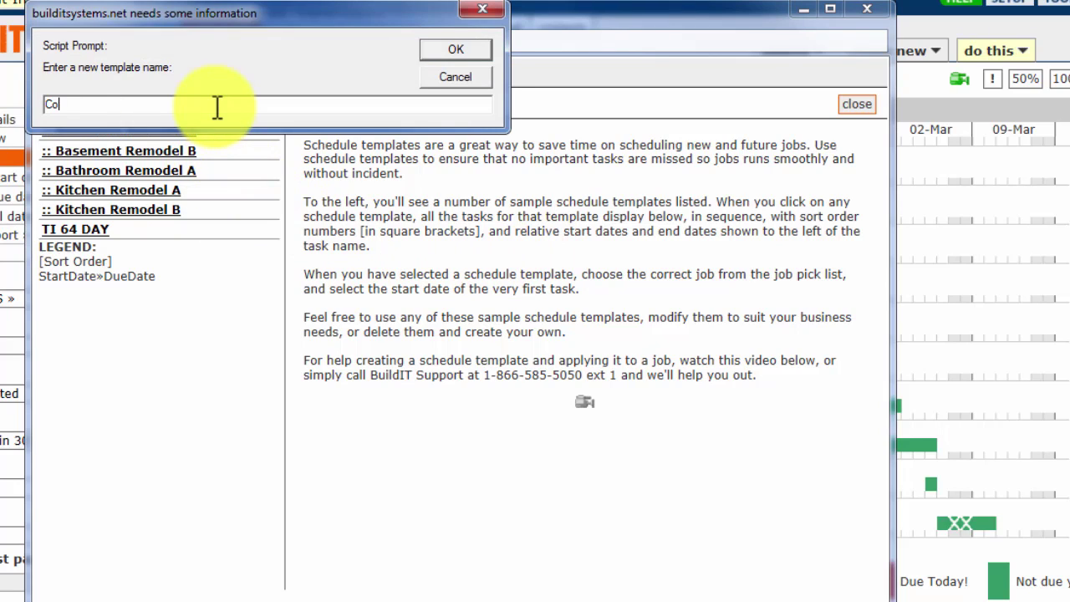
text(ncrete Pad Pour)
click(455, 50)
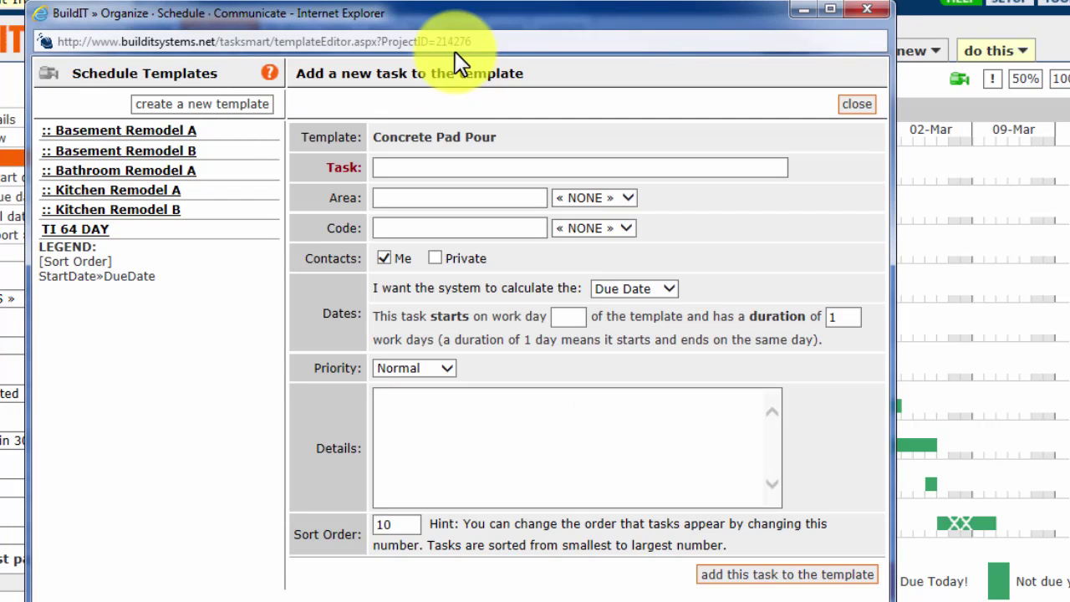
- Add task 'Excavate' starting on work day 1 with a 2-day duration
click(521, 167)
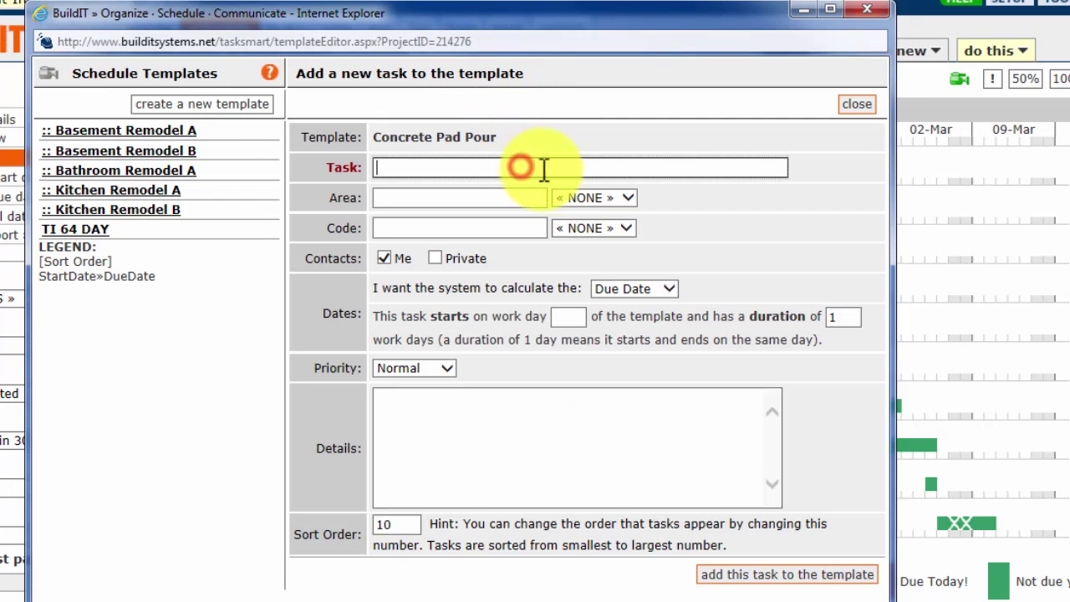
text(Excavate)
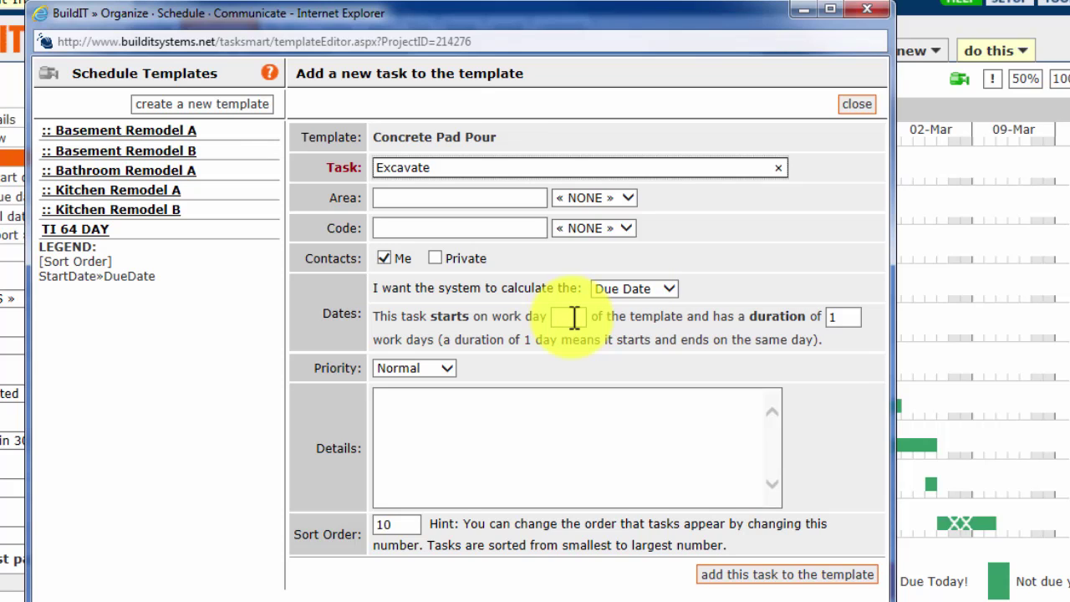
click(574, 318)
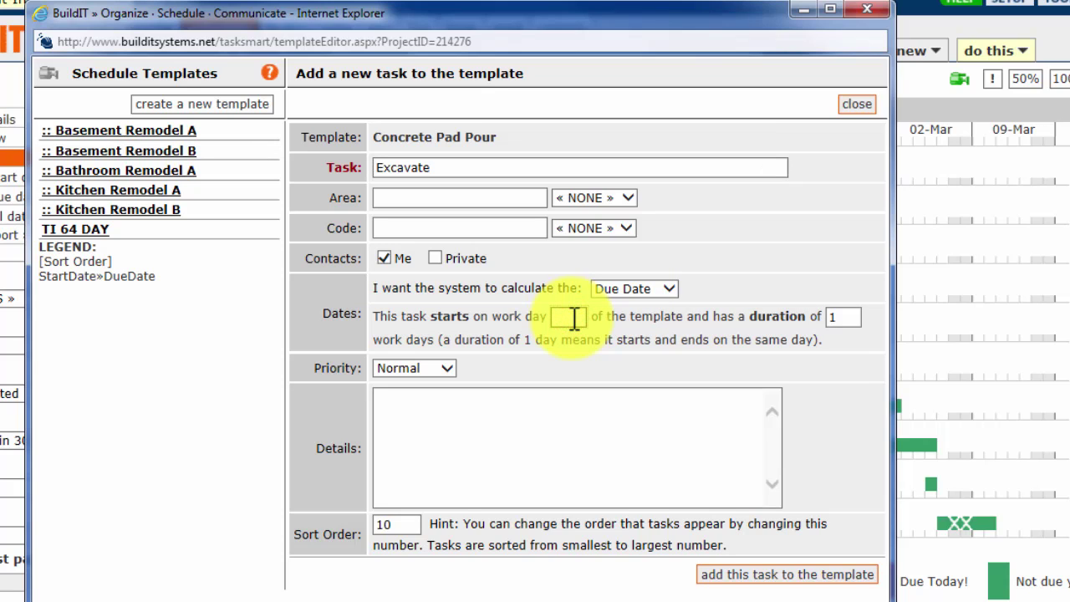
text(1)
double_click(843, 317)
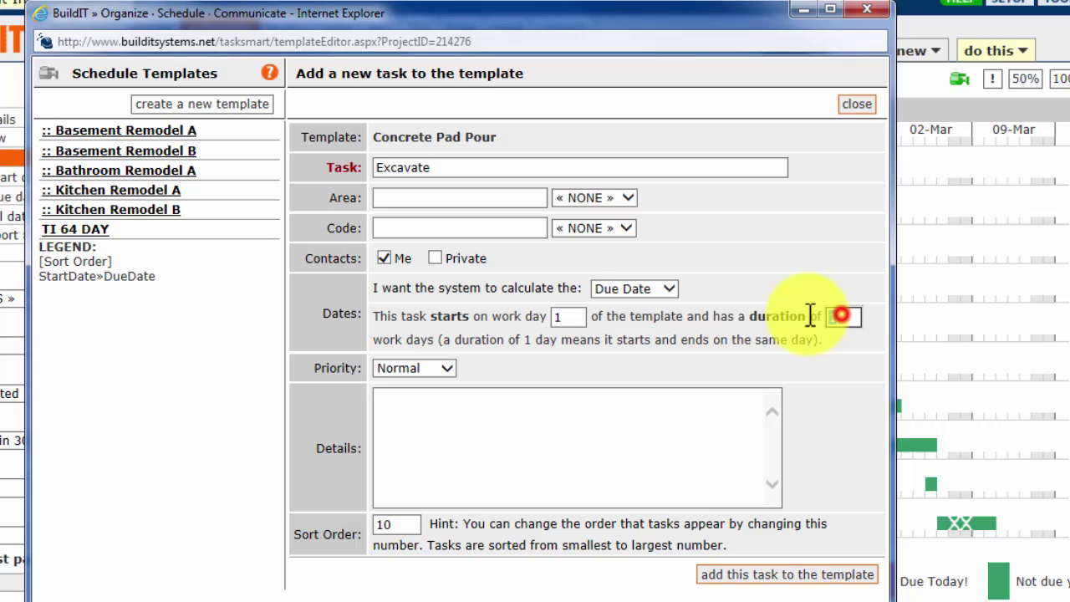
text(2)
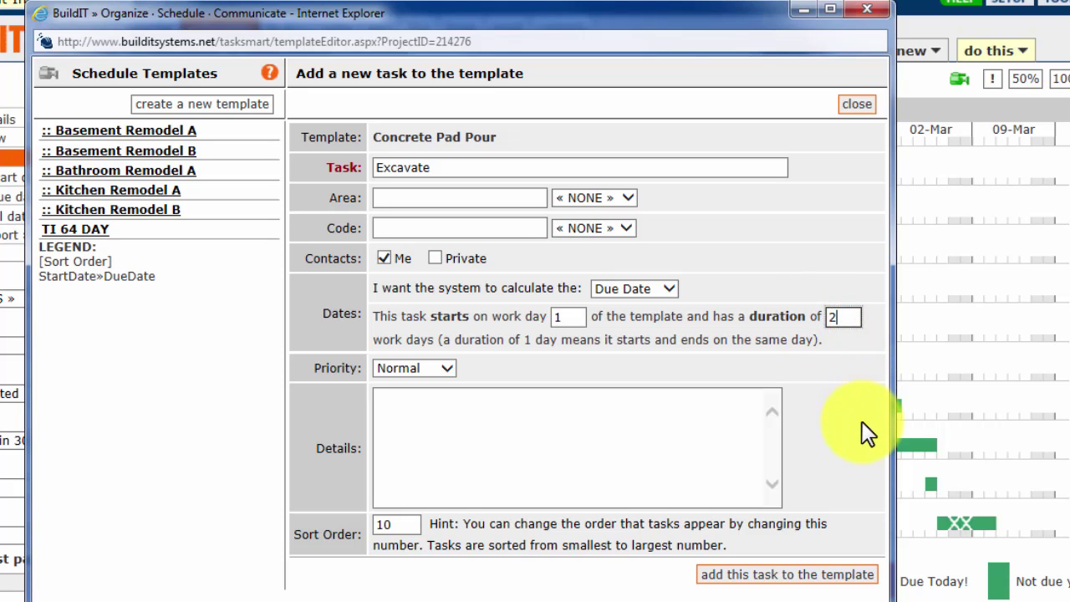
click(819, 574)
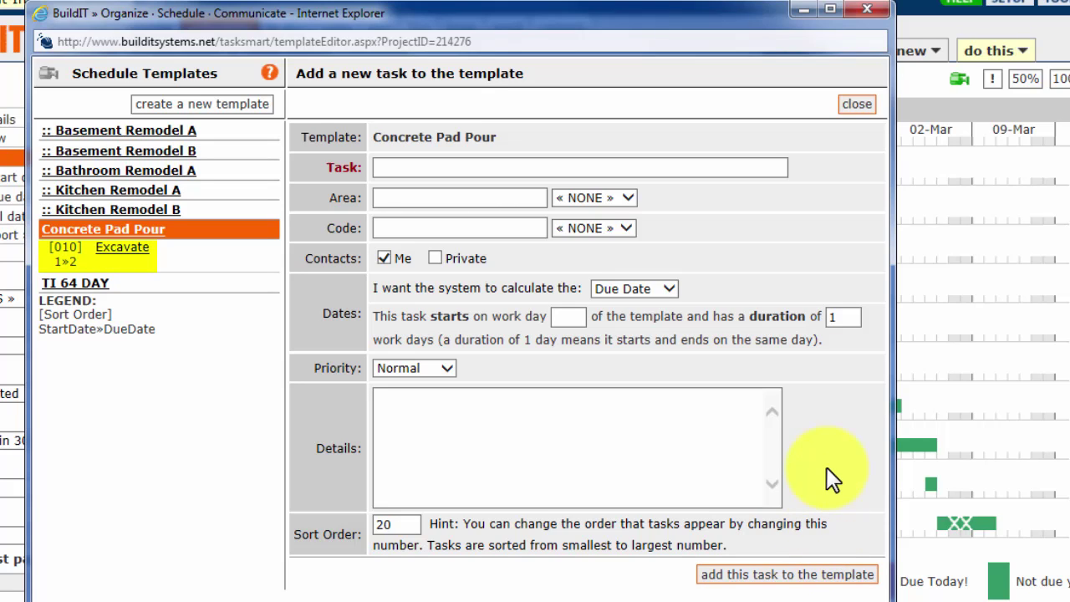
- Add task 'Formwork' starting on work day 3
click(532, 167)
text(Formwor)
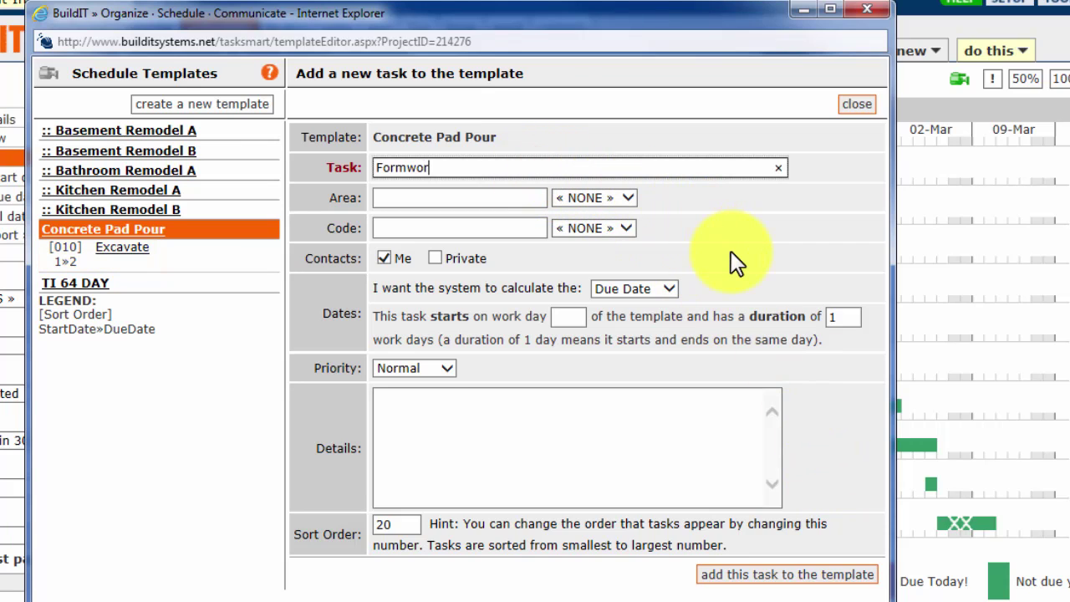
text(k)
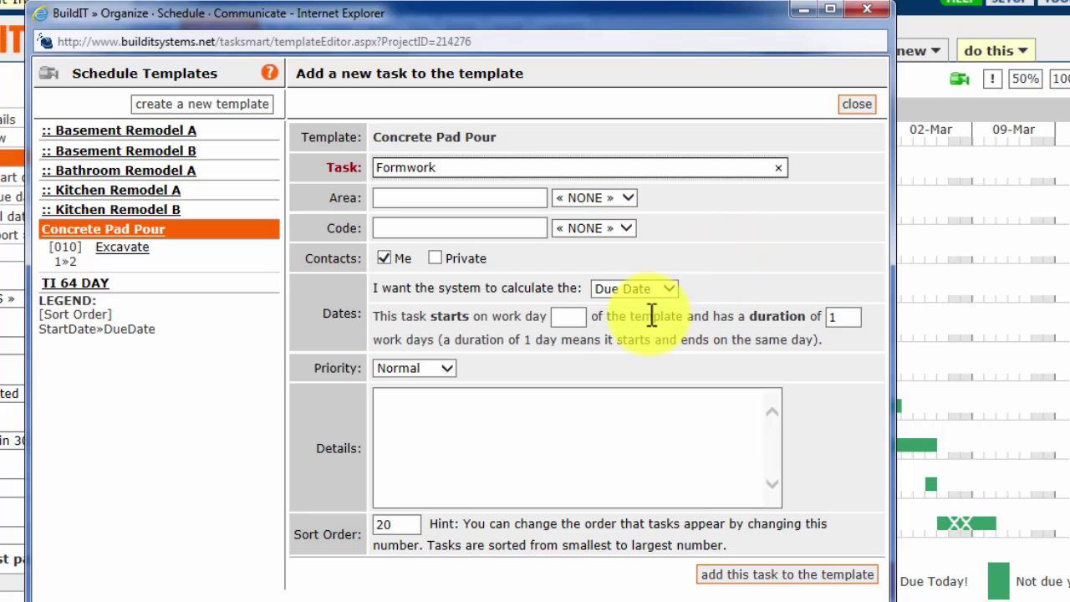
click(571, 321)
text(3)
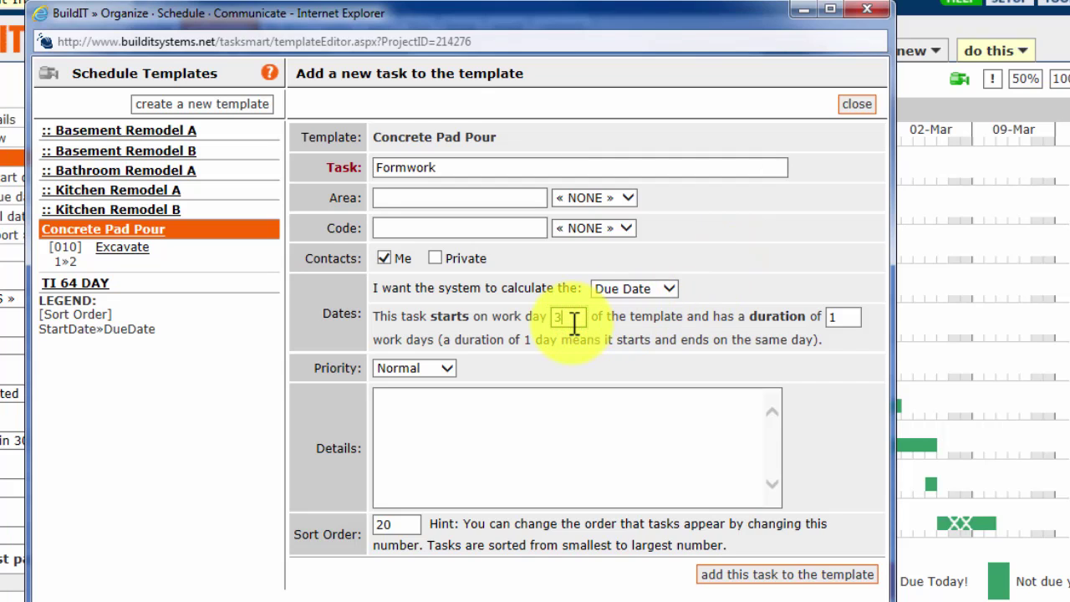
click(832, 576)
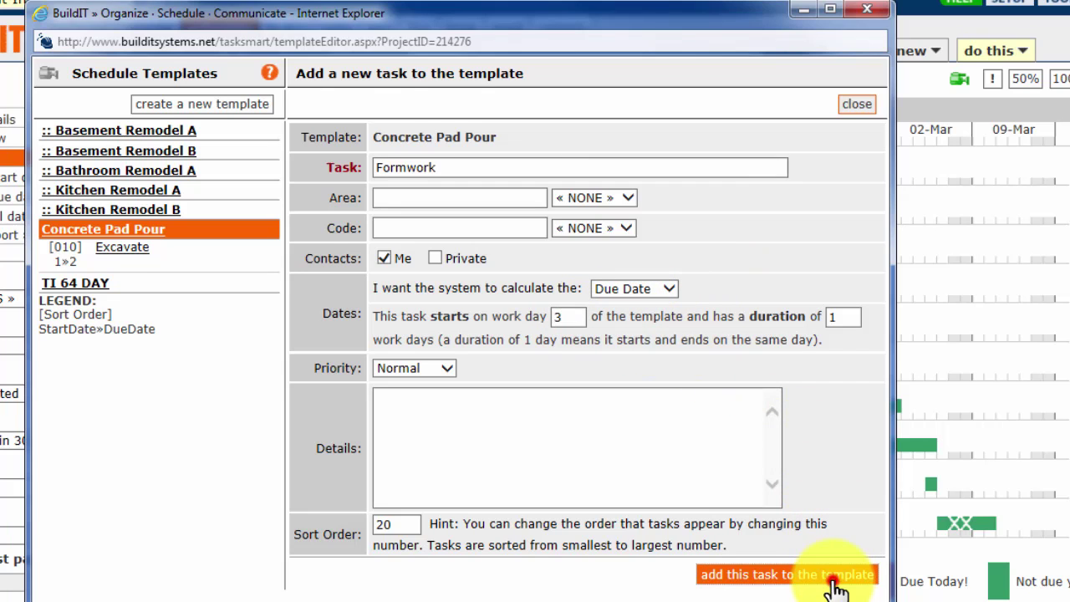
- Add task 'Pour, broom finish, trowel edges' starting on work day 4
click(408, 166)
text(Pour, )
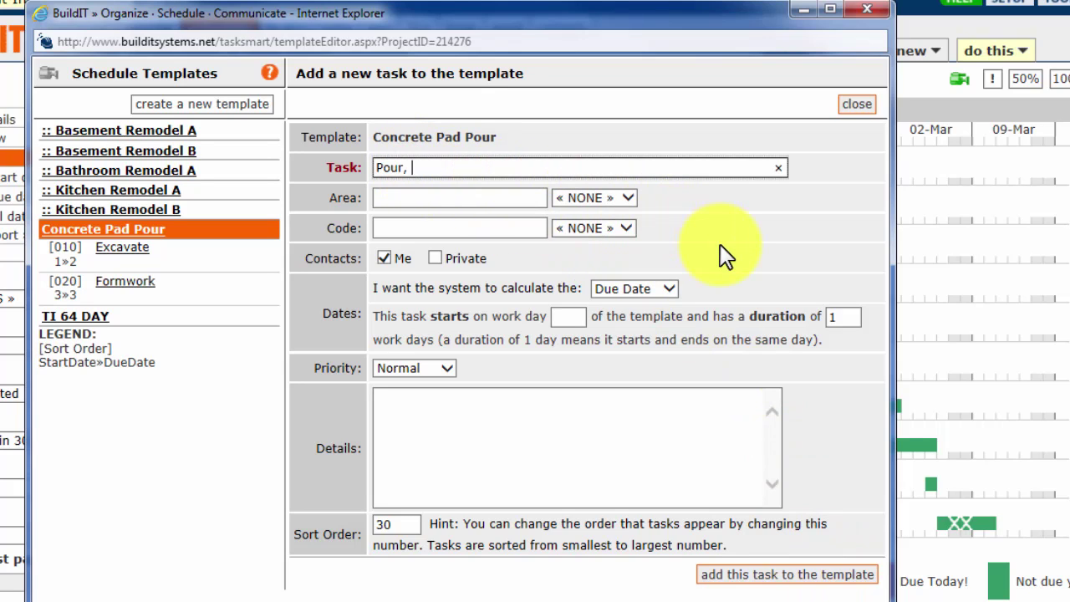
text(broom finish, trowel e)
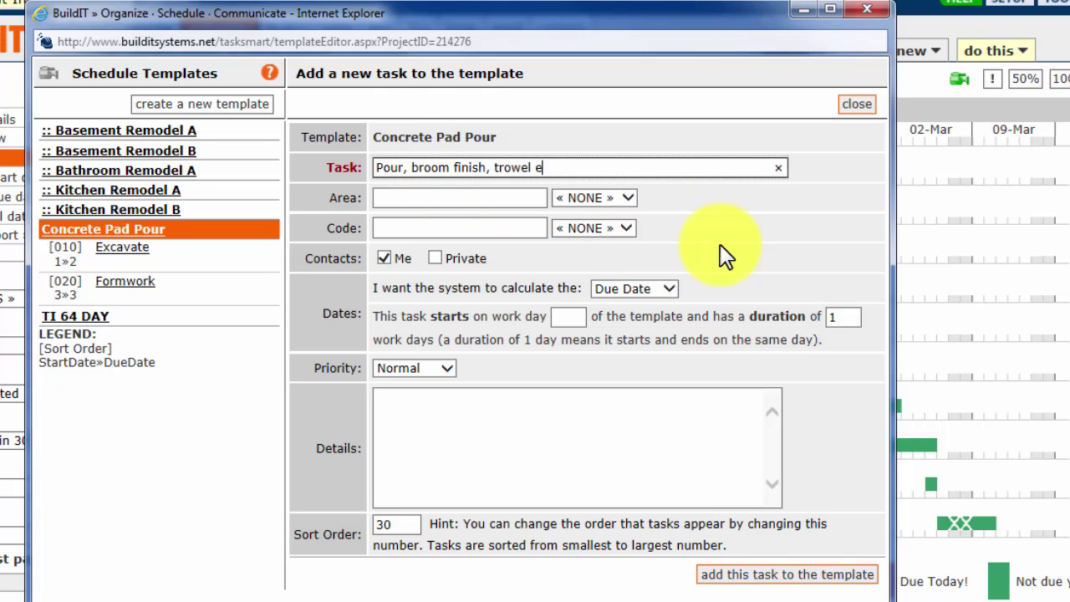
text(dges)
click(713, 282)
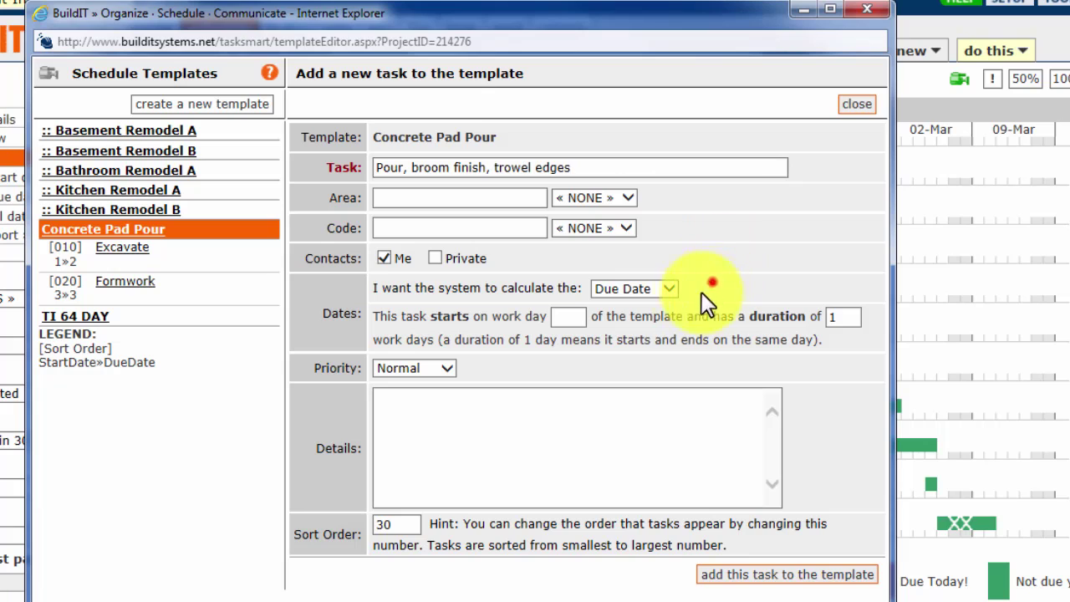
click(566, 316)
text(4)
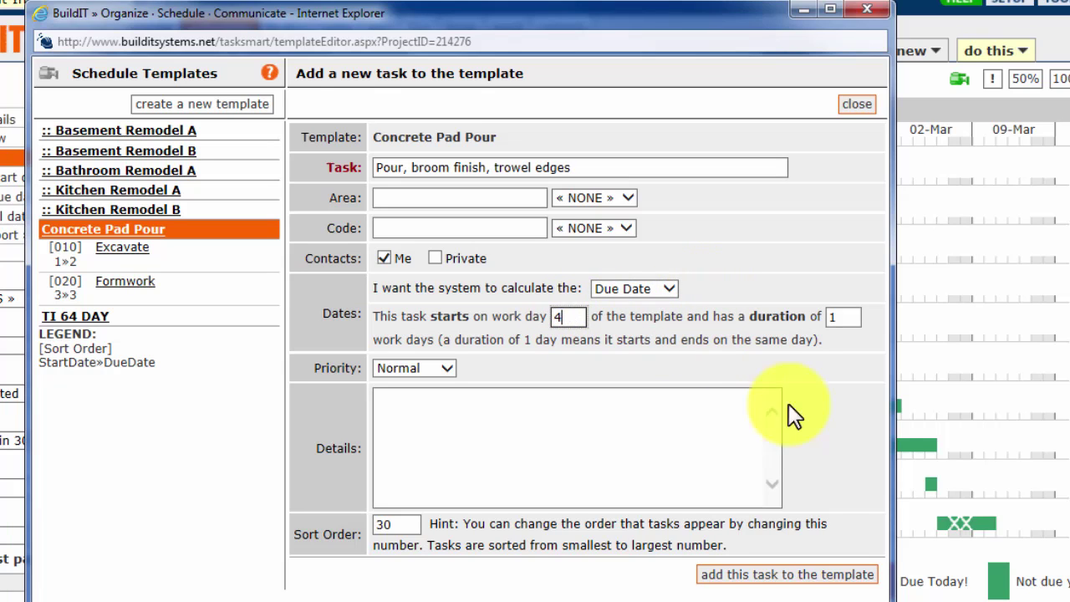
click(833, 583)
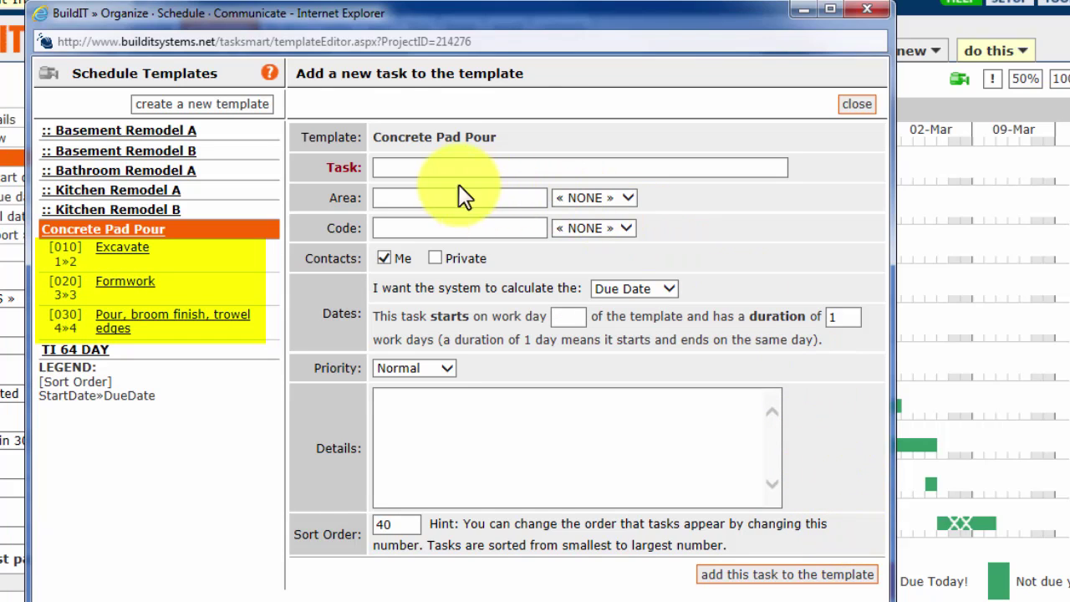
- Add task 'Inspection' on work day 3 with sort order 25
click(416, 167)
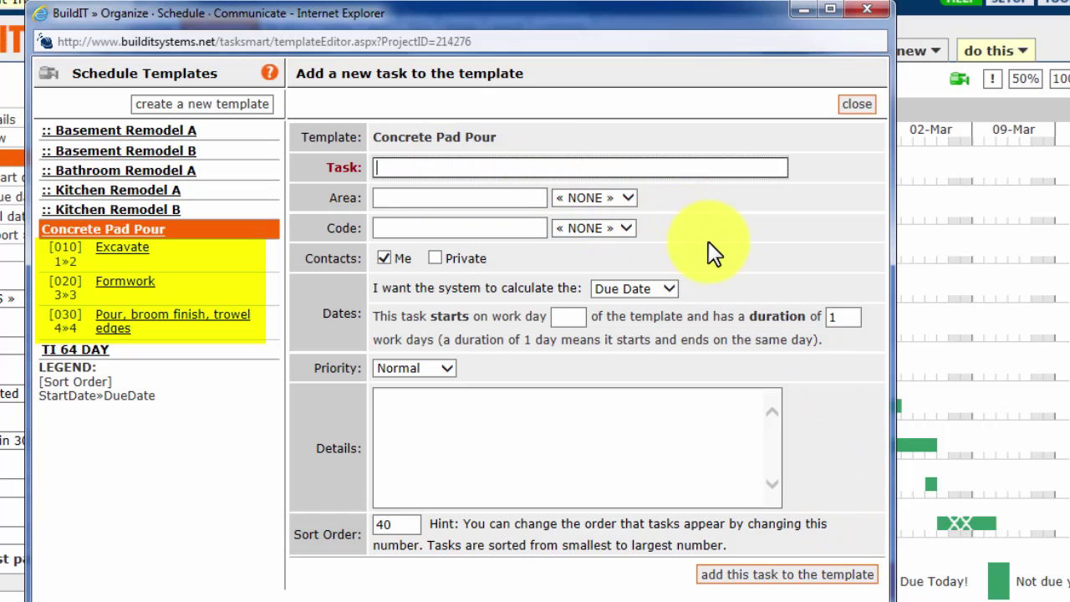
text(Inspect)
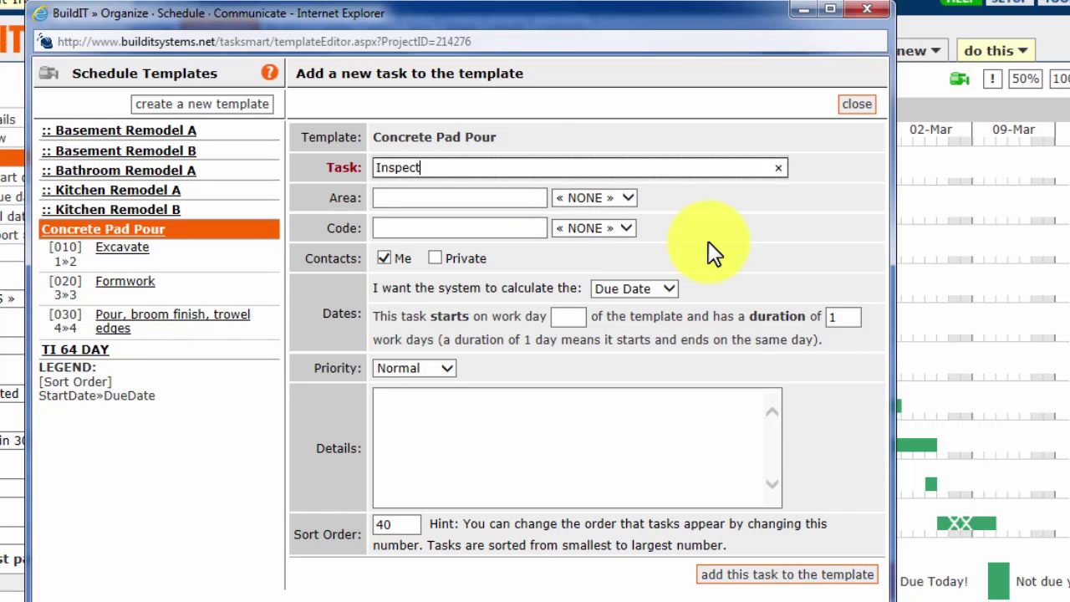
text(ion)
click(569, 317)
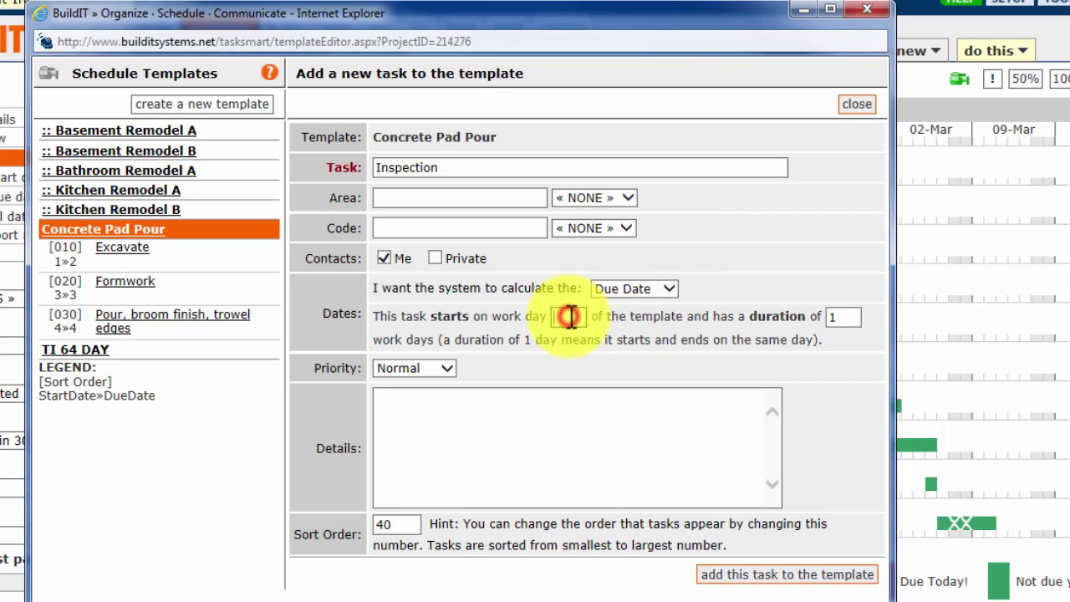
text(3)
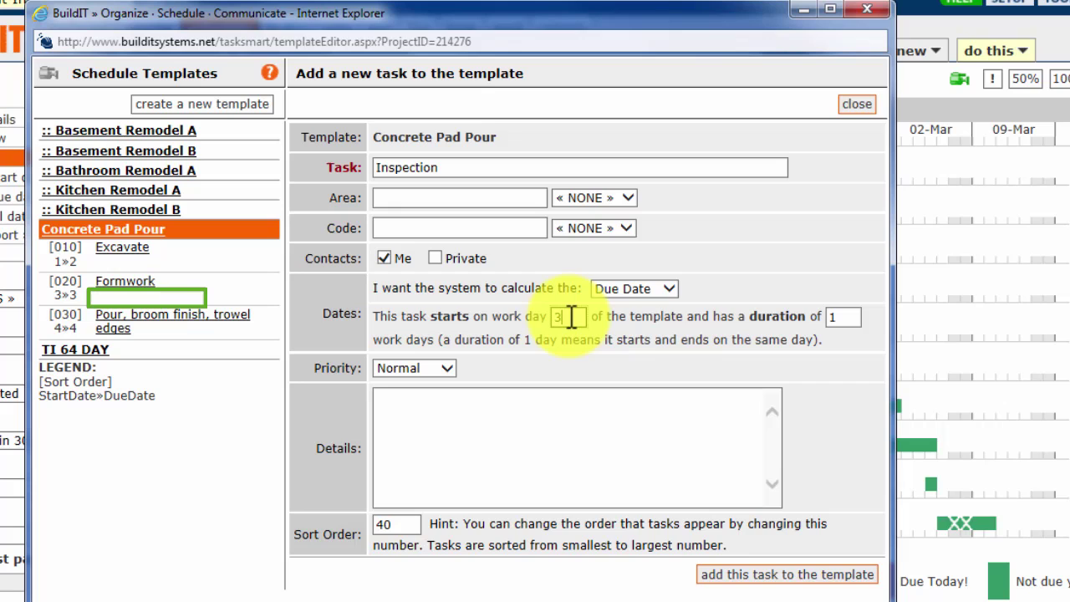
drag(403, 525, 371, 523)
text(25)
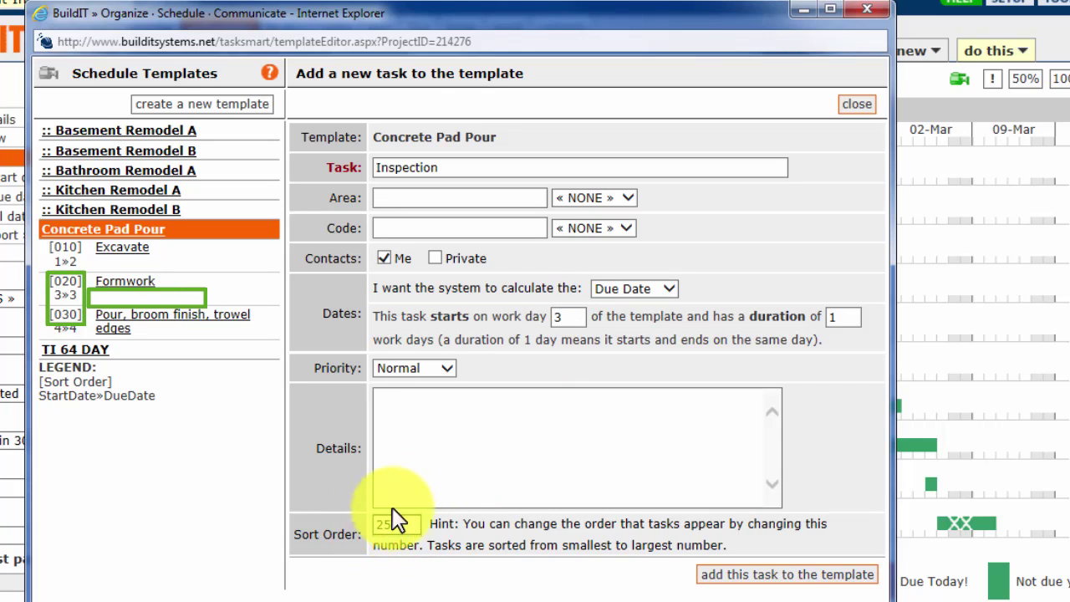
click(765, 575)
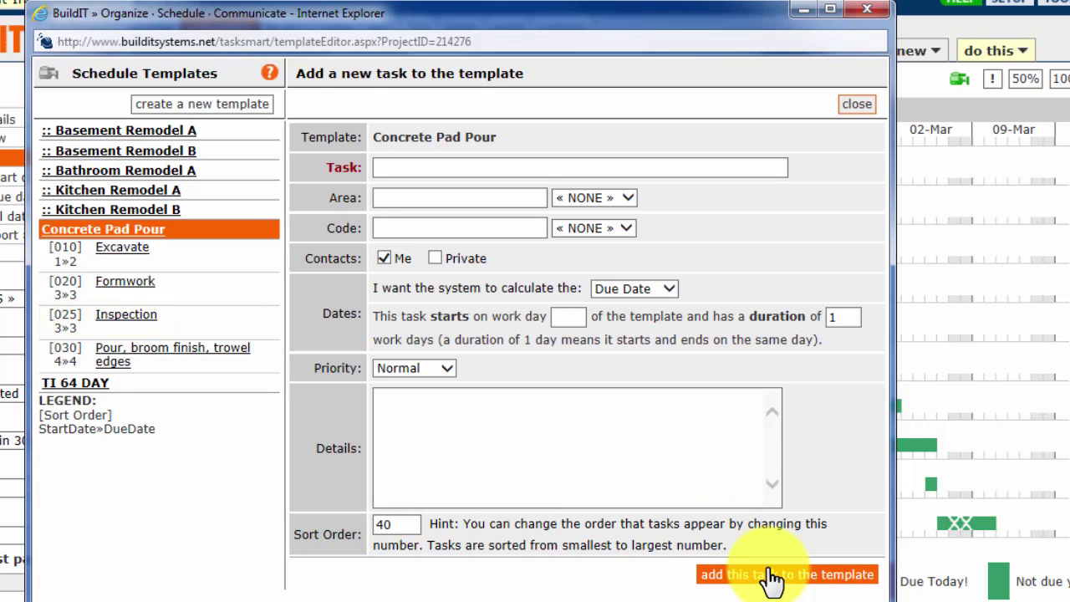
- Schedule Concrete Pad Pour into Thompson Concrete Pad from 10-Feb-15, due 13-Feb-15
click(142, 234)
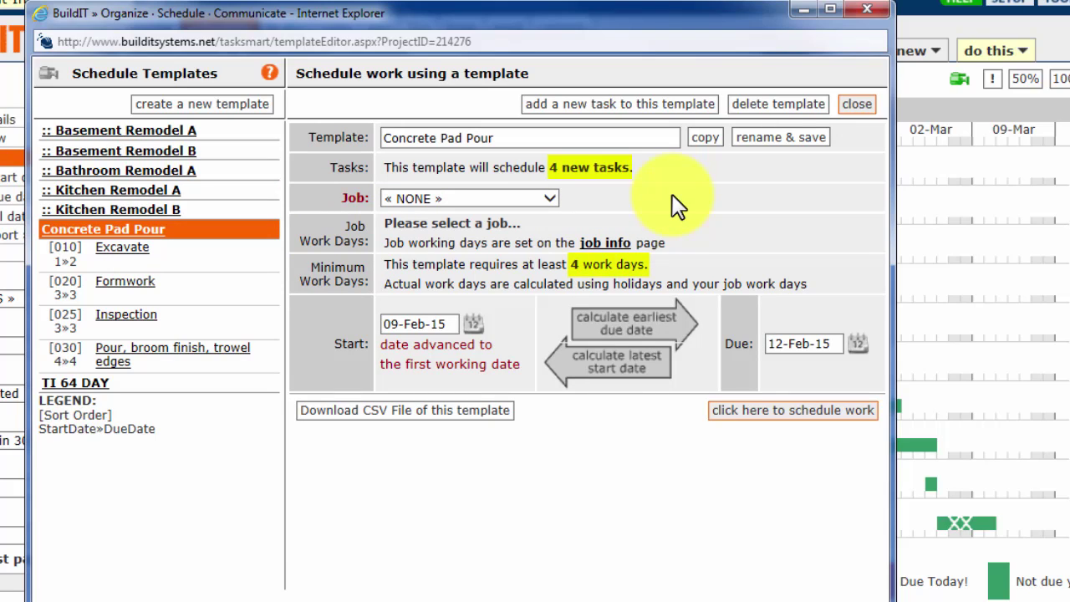
click(549, 198)
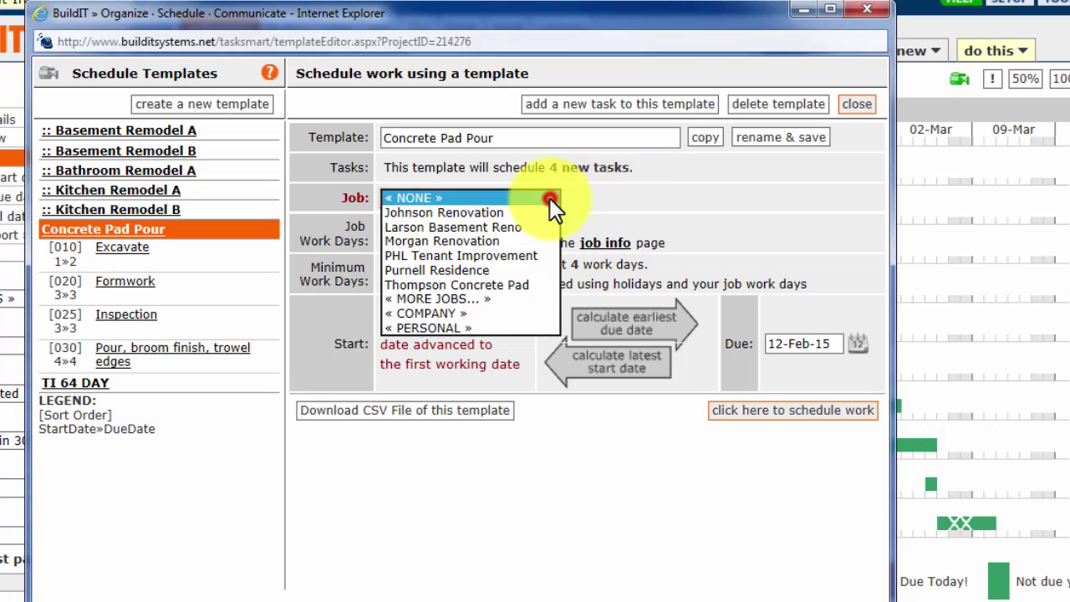
click(529, 285)
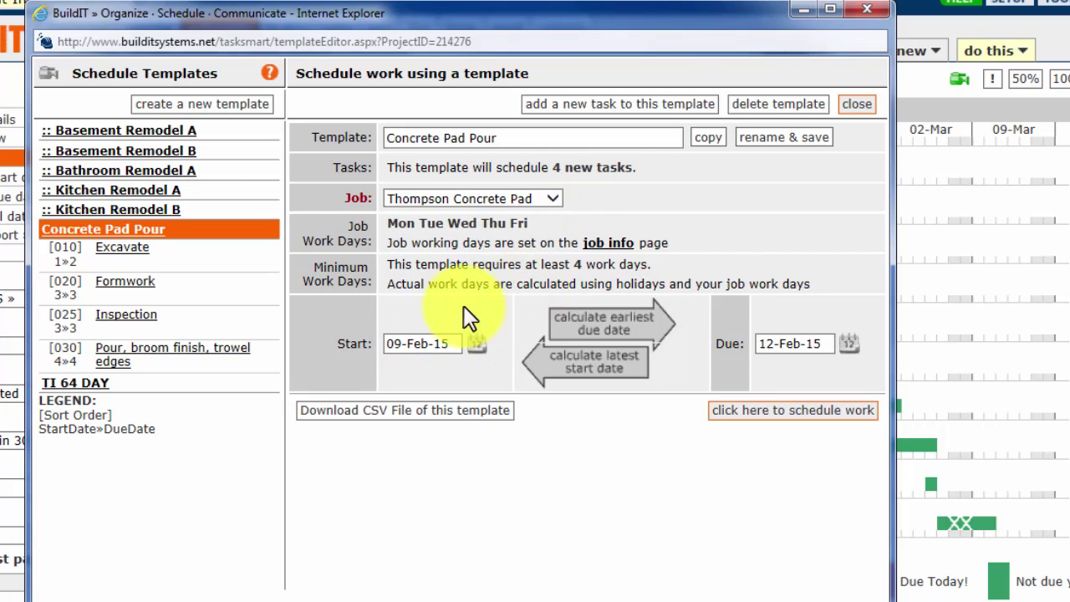
click(477, 346)
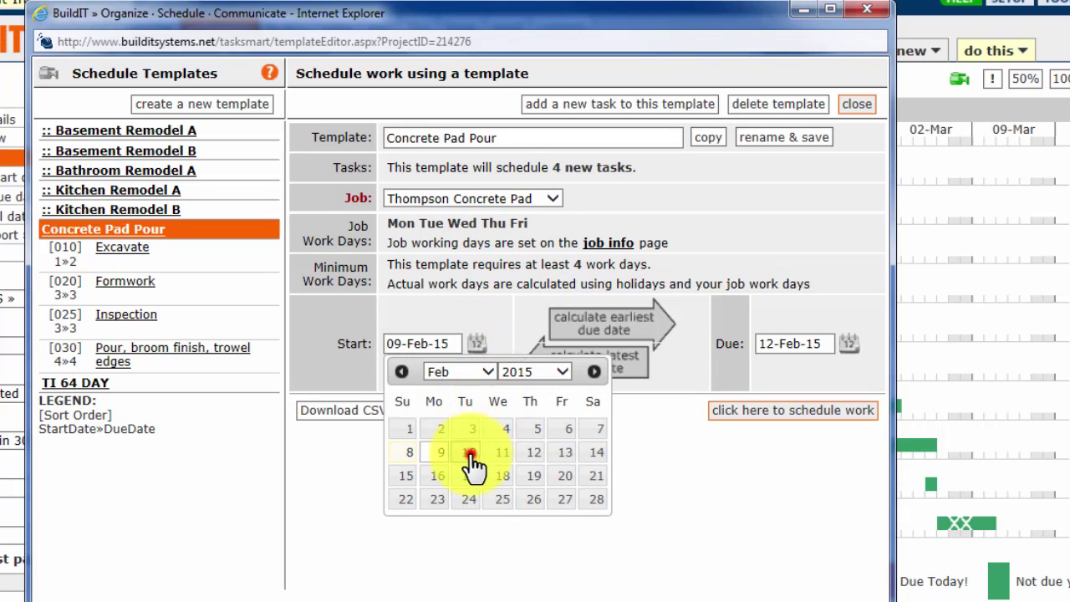
click(470, 456)
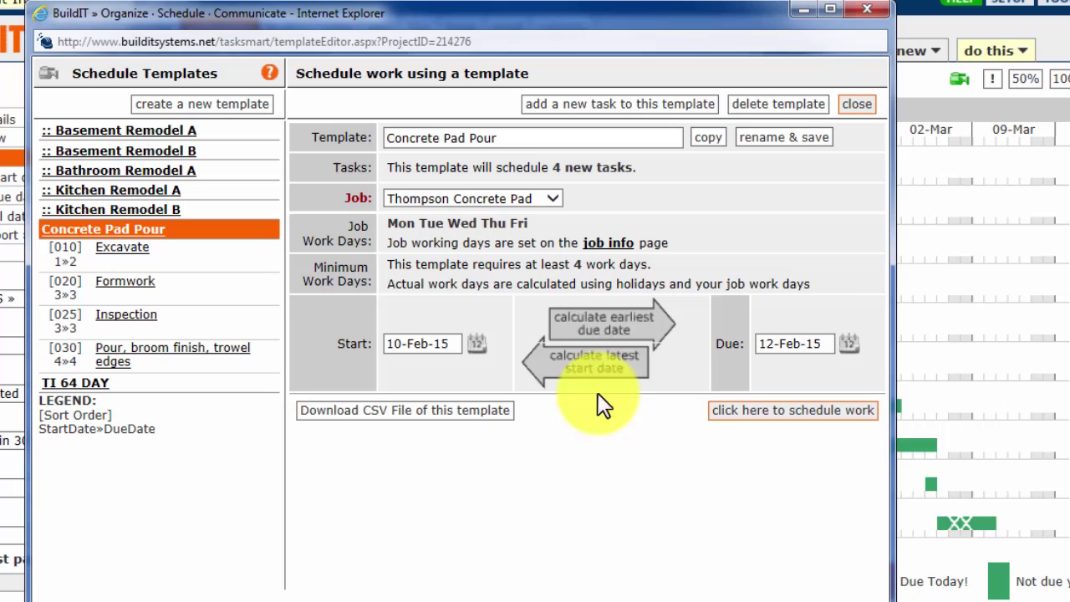
click(616, 330)
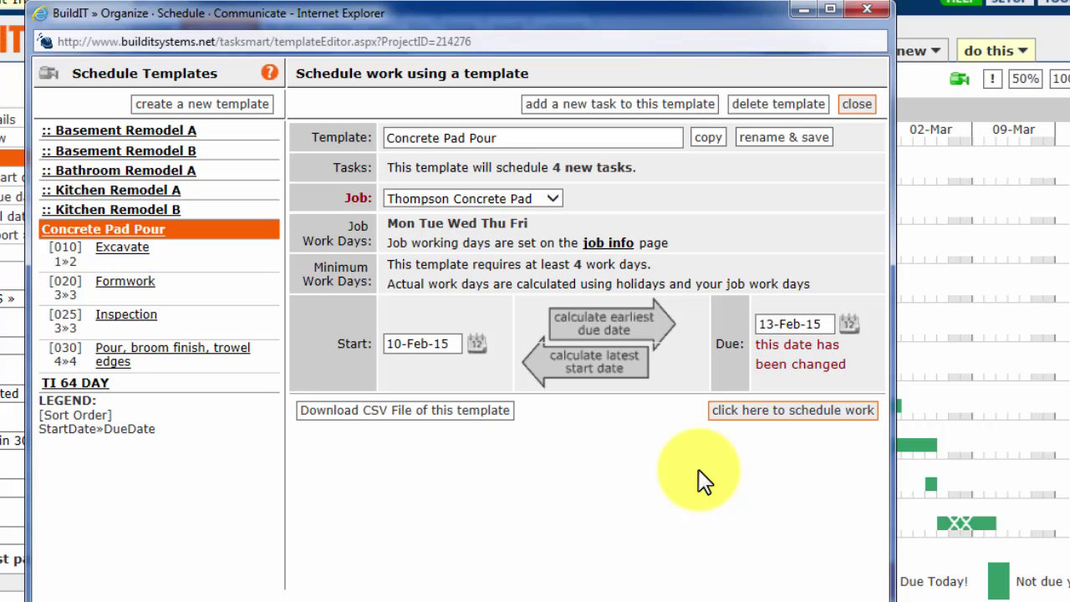
click(795, 418)
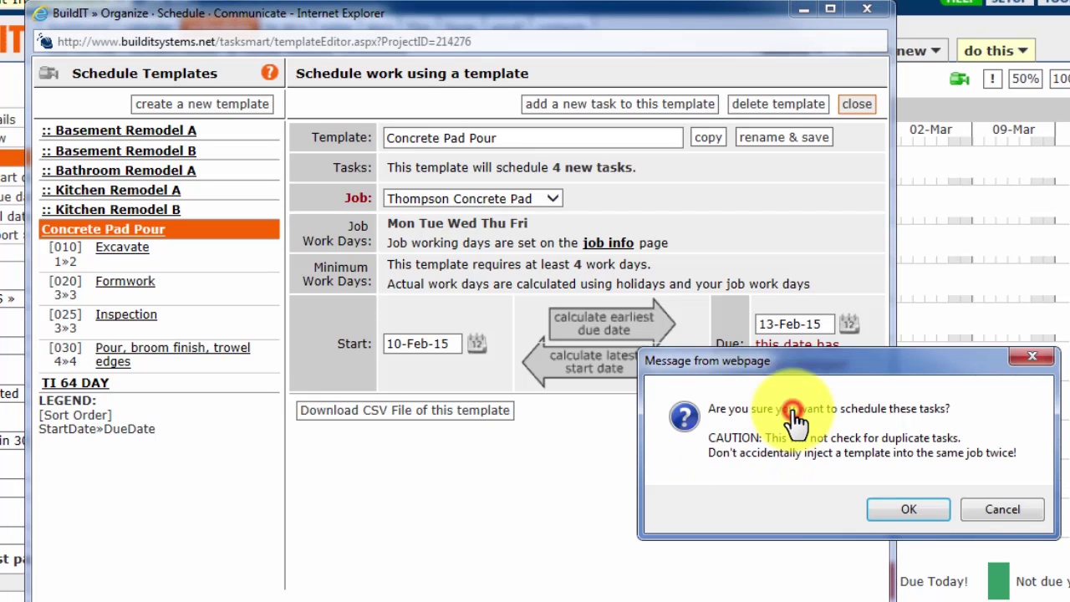
- Confirm scheduling the four tasks and switch to the Thompson Concrete Pad job's Gantt chart
click(906, 506)
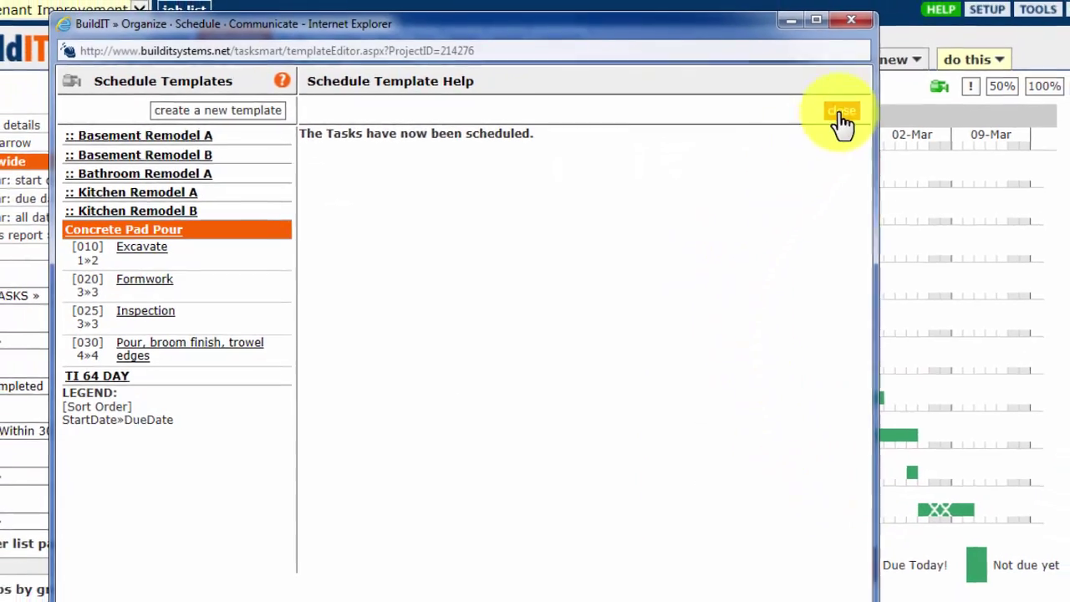
click(842, 114)
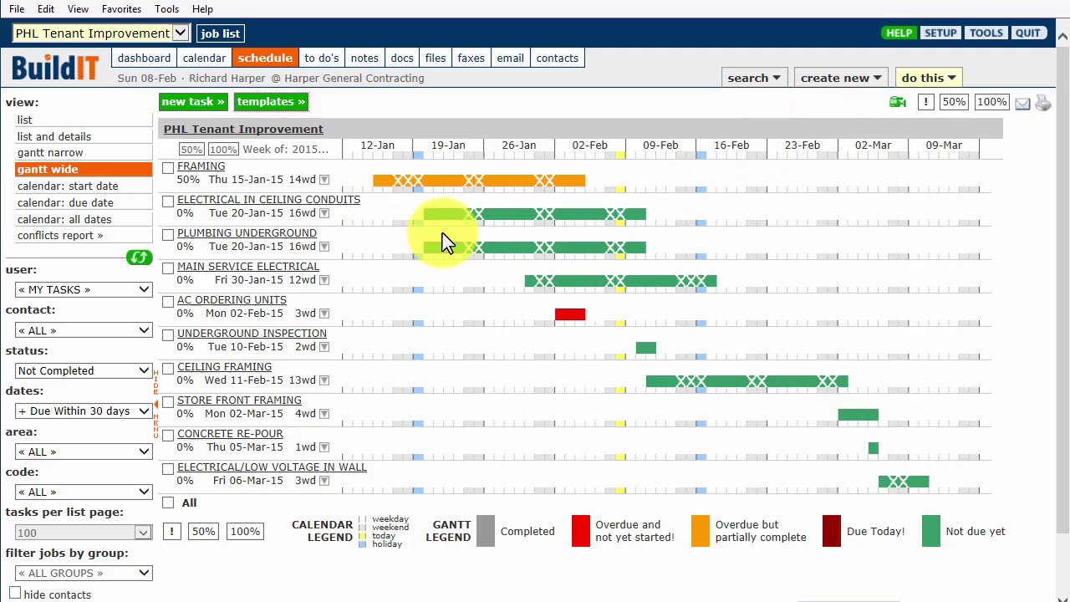
click(180, 33)
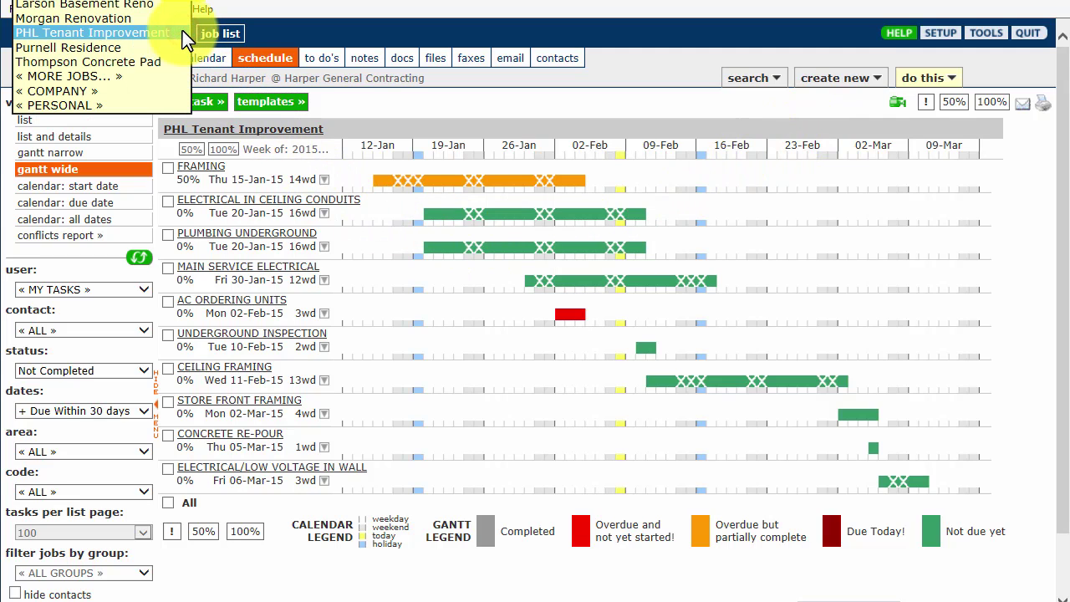
click(159, 63)
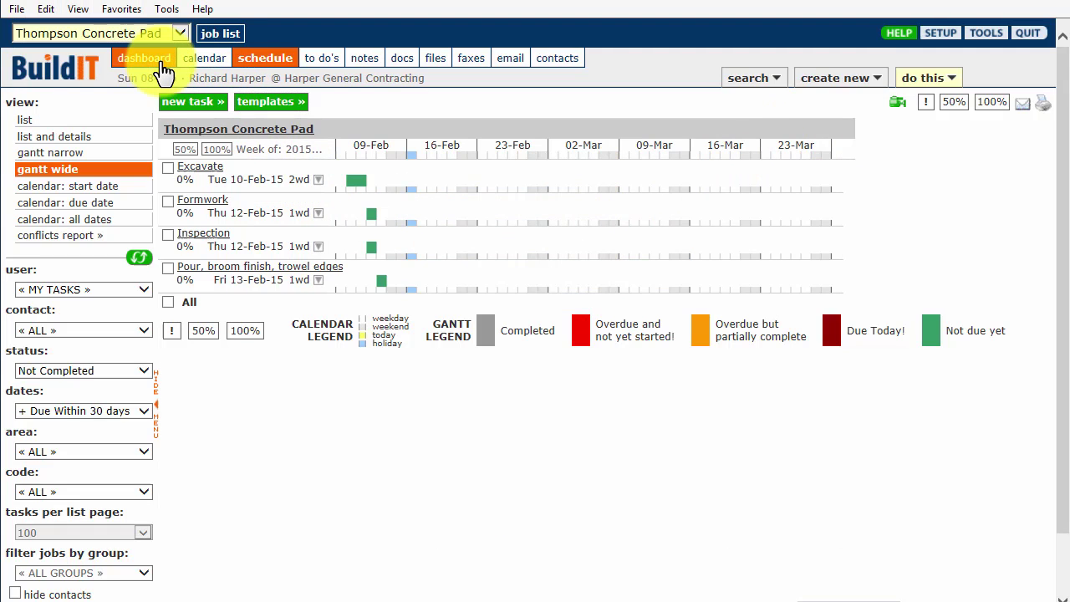